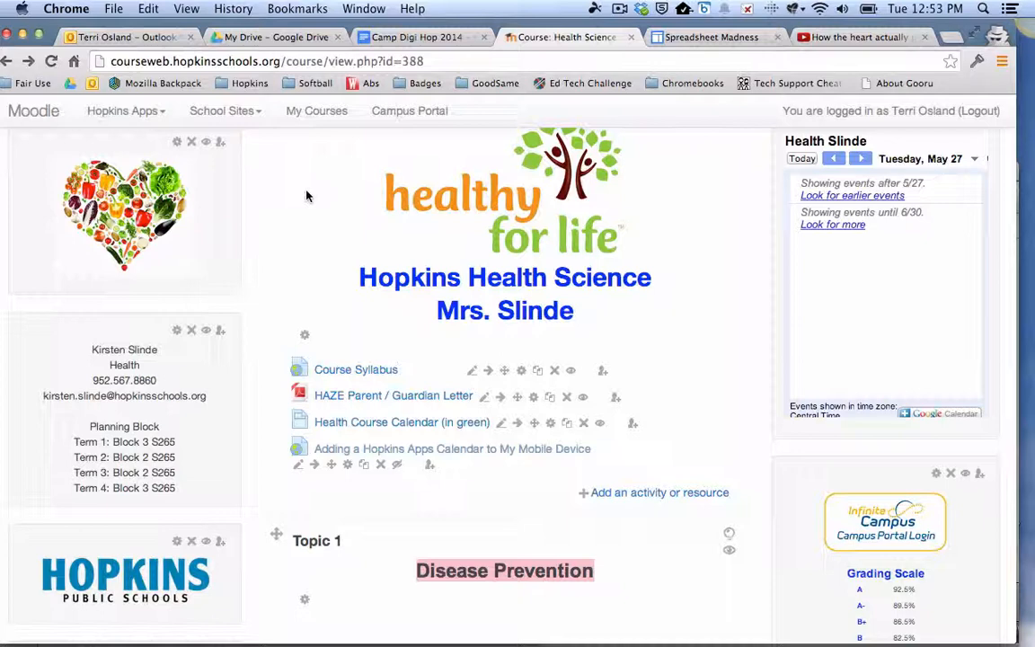
# - Open the Reversing Heart Disease quiz in Topic 1 of the course and examine its embedded videos
pyautogui.scroll(-1, 305, 196)
pyautogui.scroll(-10, 306, 196)
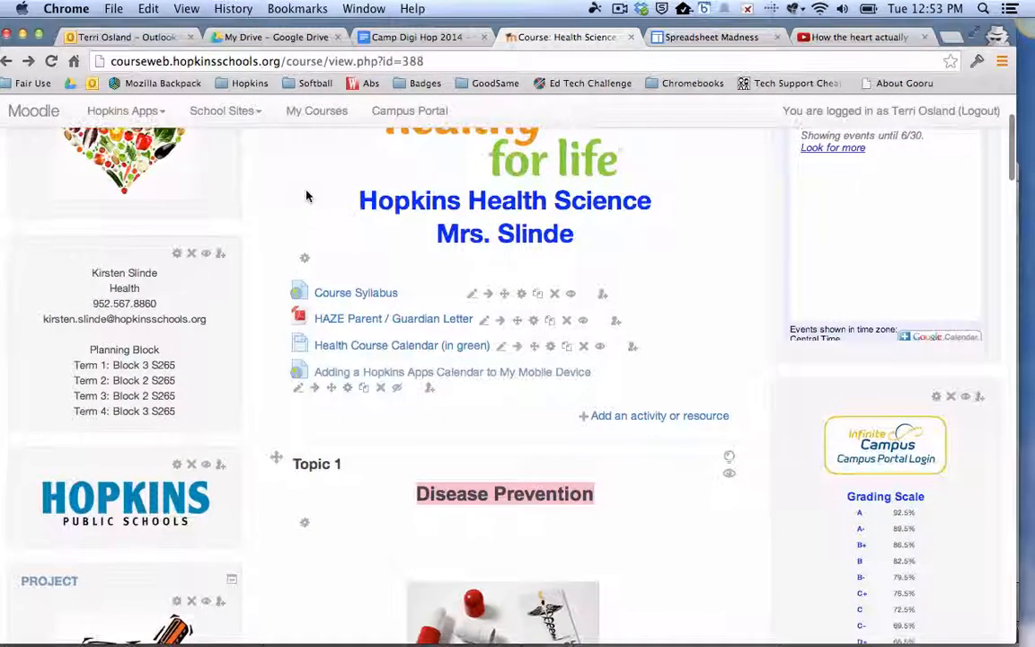
pyautogui.scroll(-11, 306, 196)
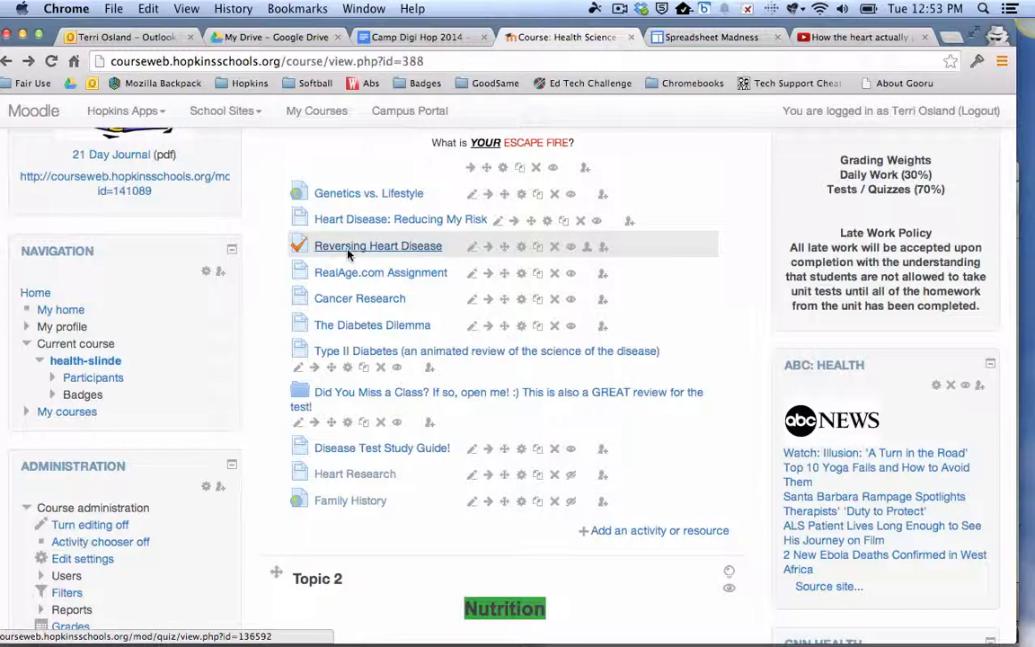
pyautogui.click(349, 254)
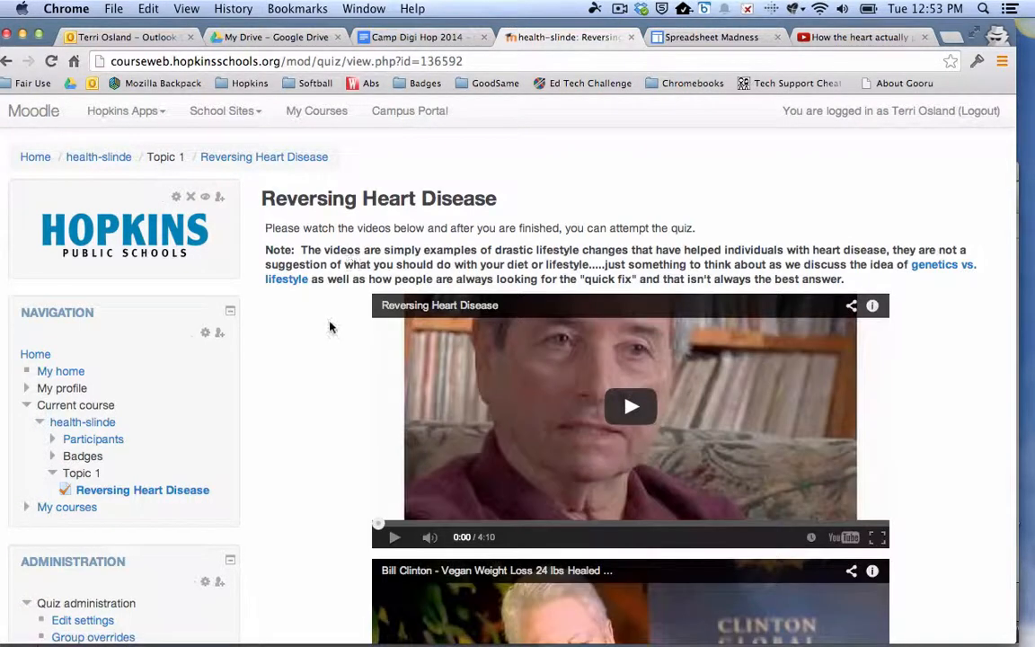
pyautogui.scroll(-1, 322, 369)
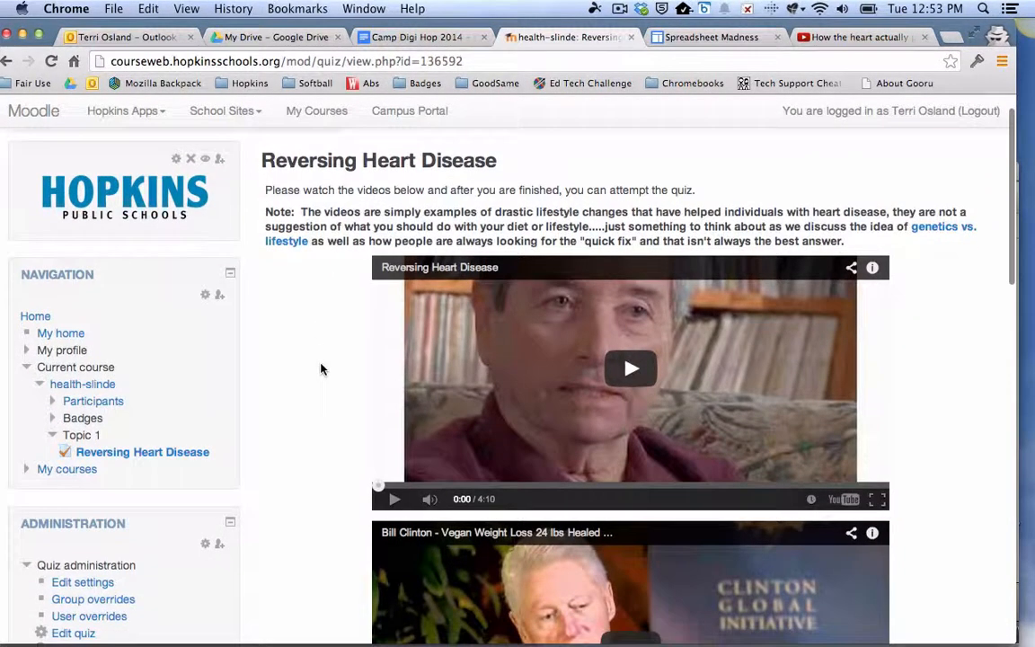
pyautogui.scroll(-4, 310, 345)
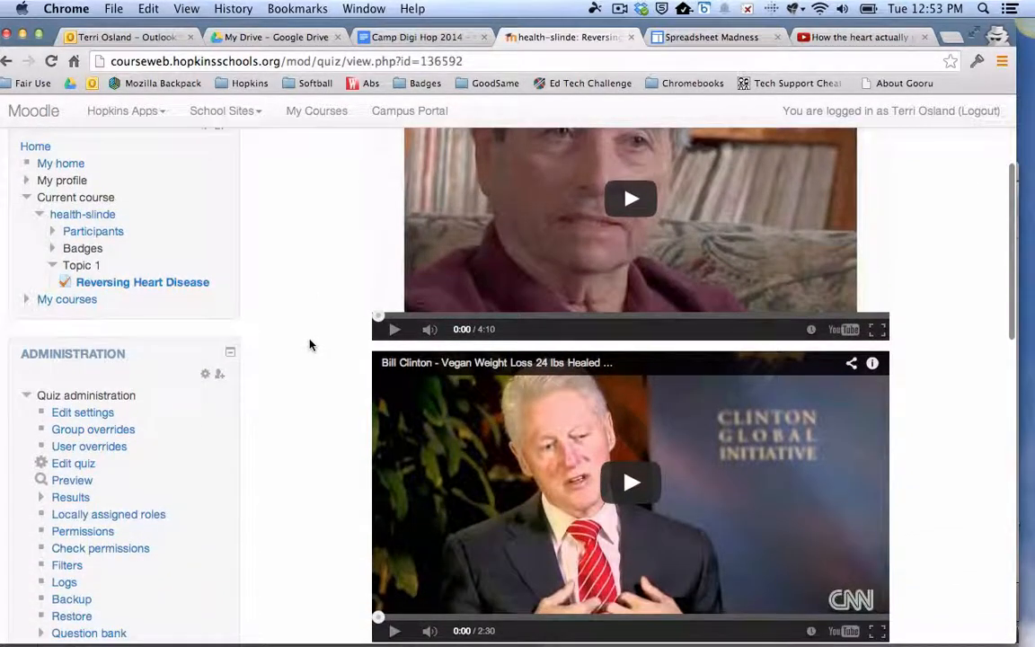
pyautogui.scroll(2, 310, 345)
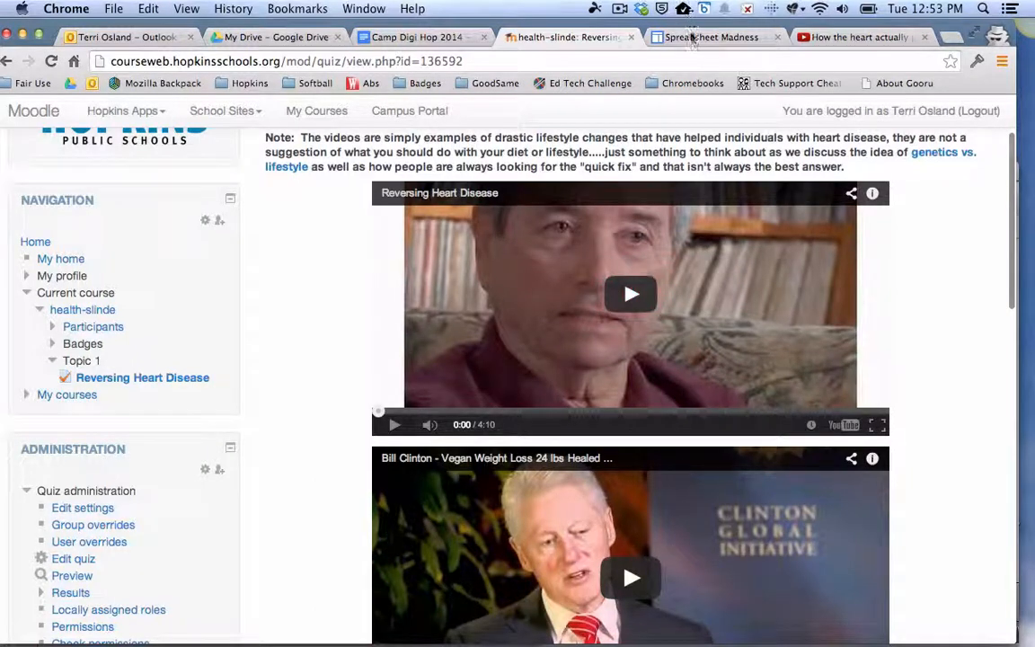
# - Switch to the Spreadsheet Madness site and examine the presentation, short videos and webinars embedded on its home page
pyautogui.click(690, 38)
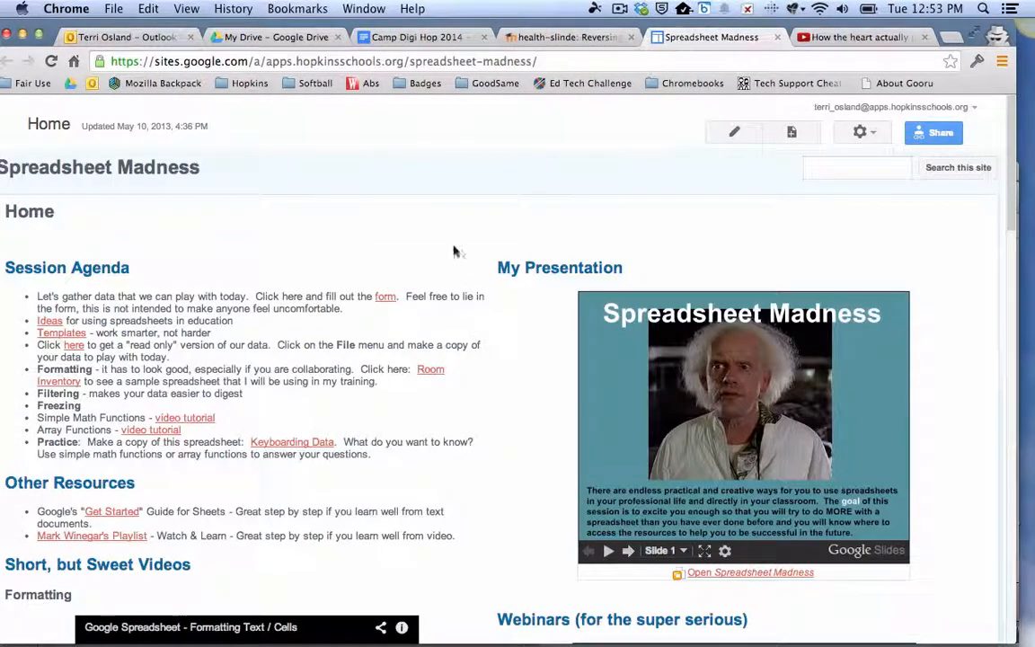
pyautogui.moveTo(415, 25); pyautogui.dragTo(428, 25)
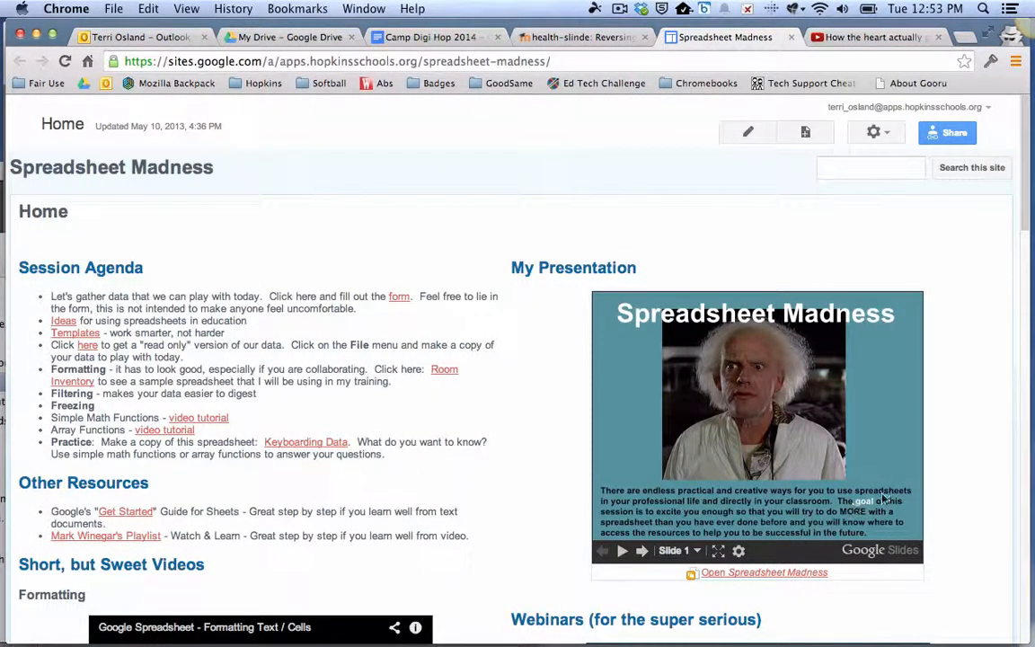
pyautogui.scroll(-5, 440, 236)
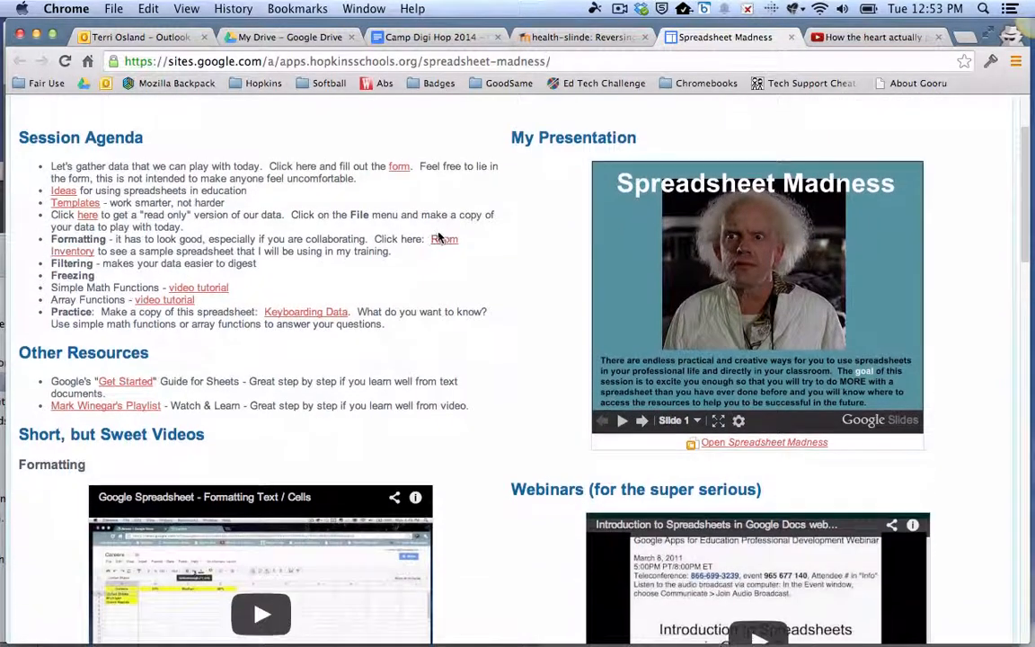
pyautogui.scroll(-5, 439, 237)
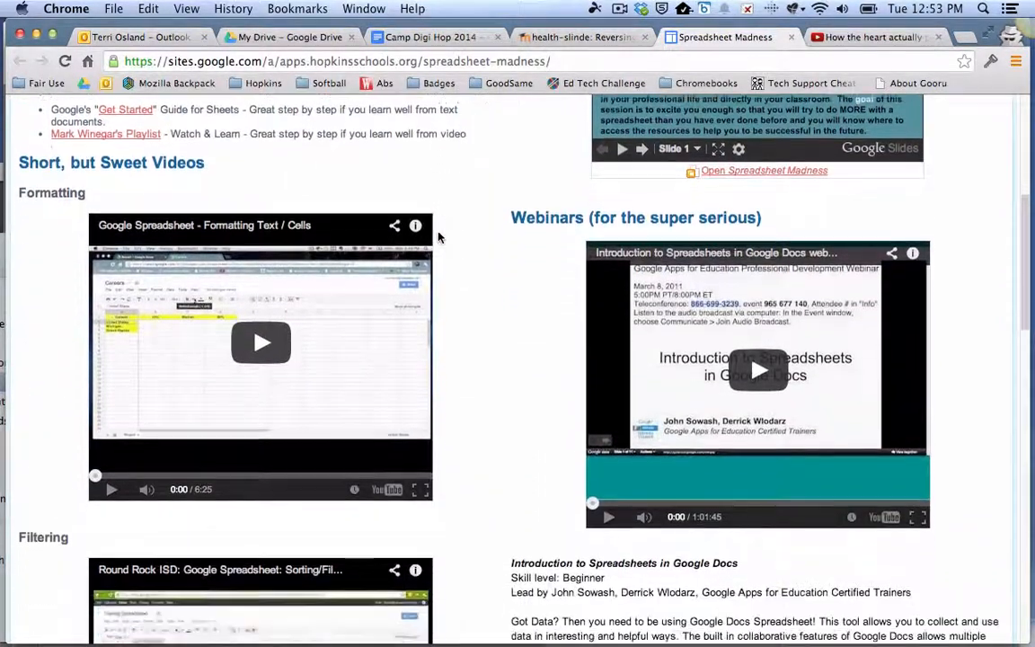
pyautogui.scroll(-6, 439, 237)
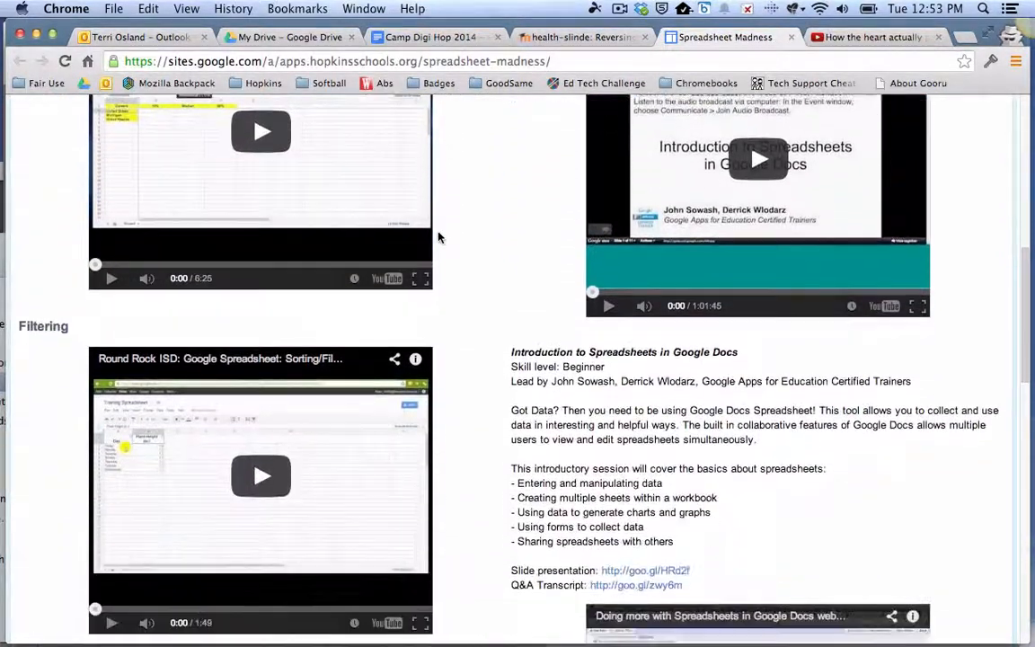
pyautogui.scroll(-5, 439, 237)
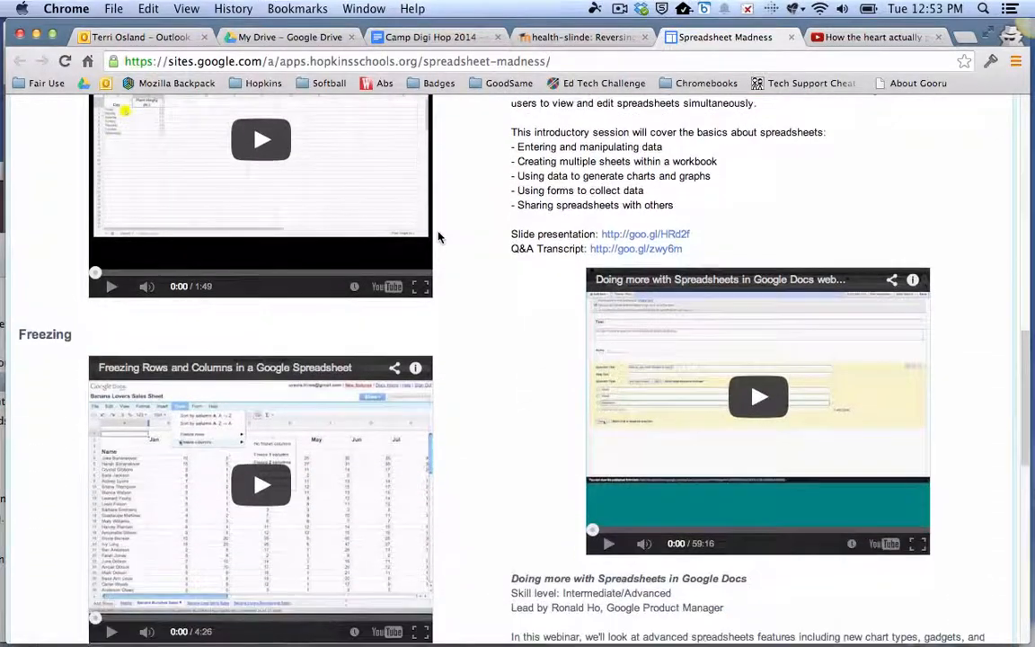
pyautogui.scroll(6, 439, 238)
pyautogui.scroll(12, 440, 237)
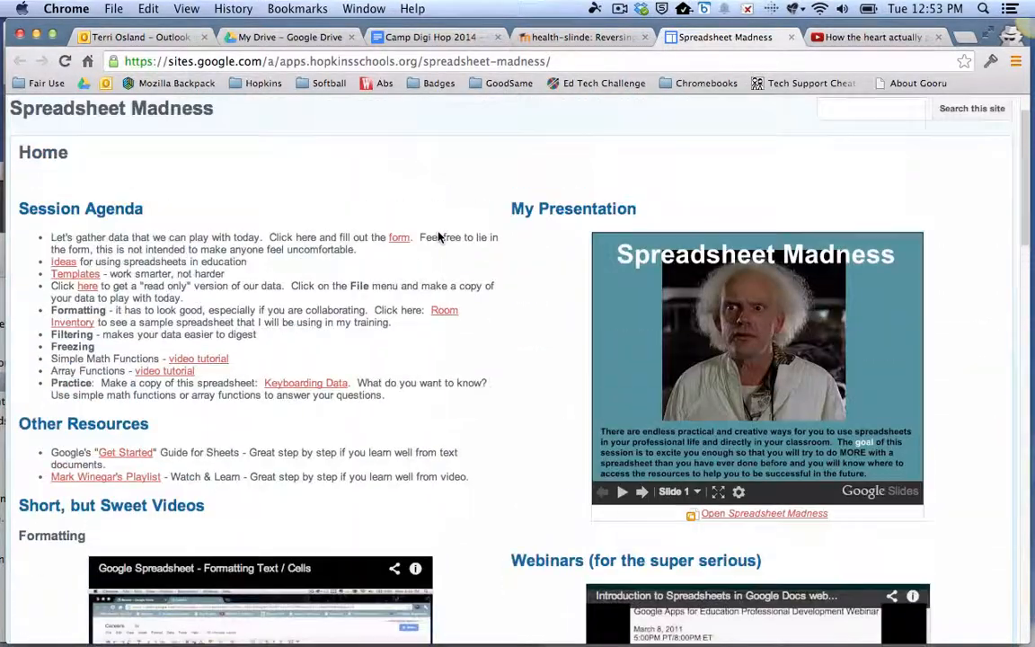
pyautogui.scroll(2, 440, 236)
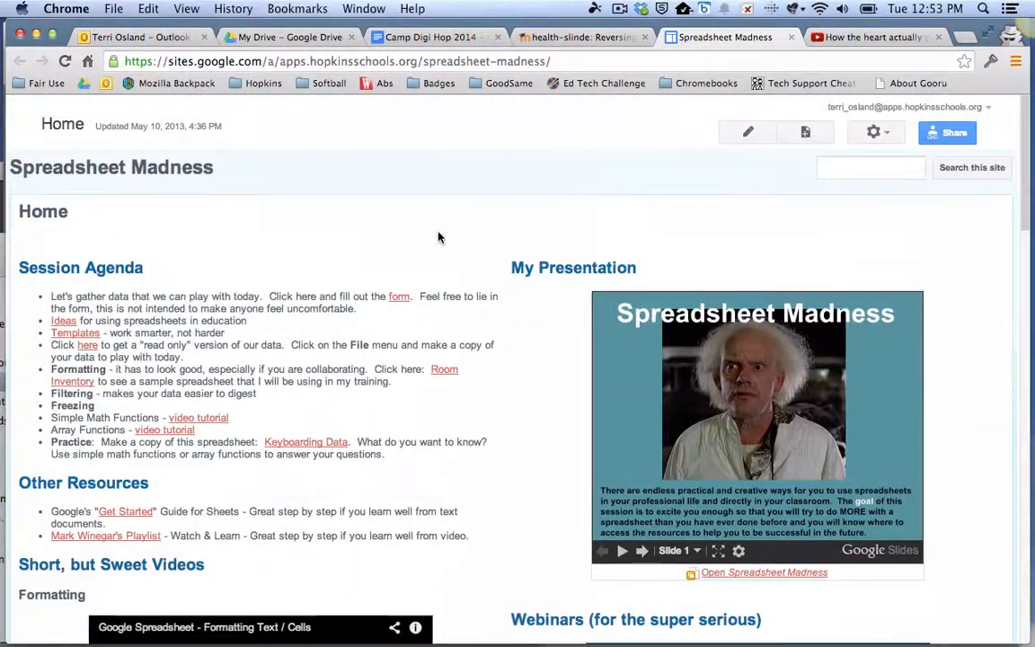
# - Switch to the YouTube video "How the heart actually pumps blood" and display its embed code among the sharing options
pyautogui.click(856, 37)
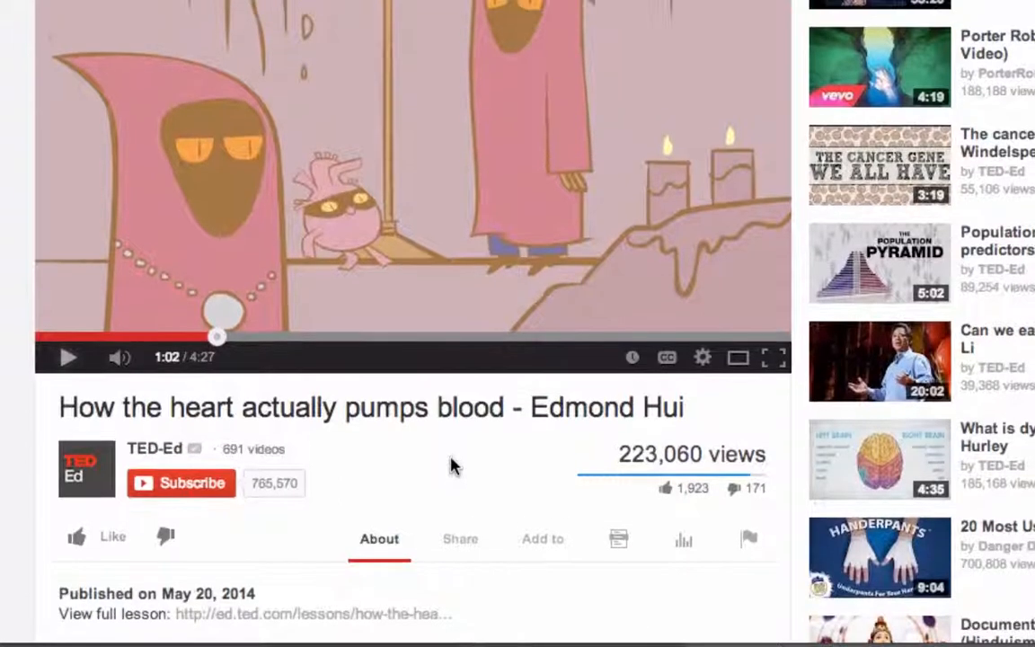
pyautogui.scroll(-2, 452, 468)
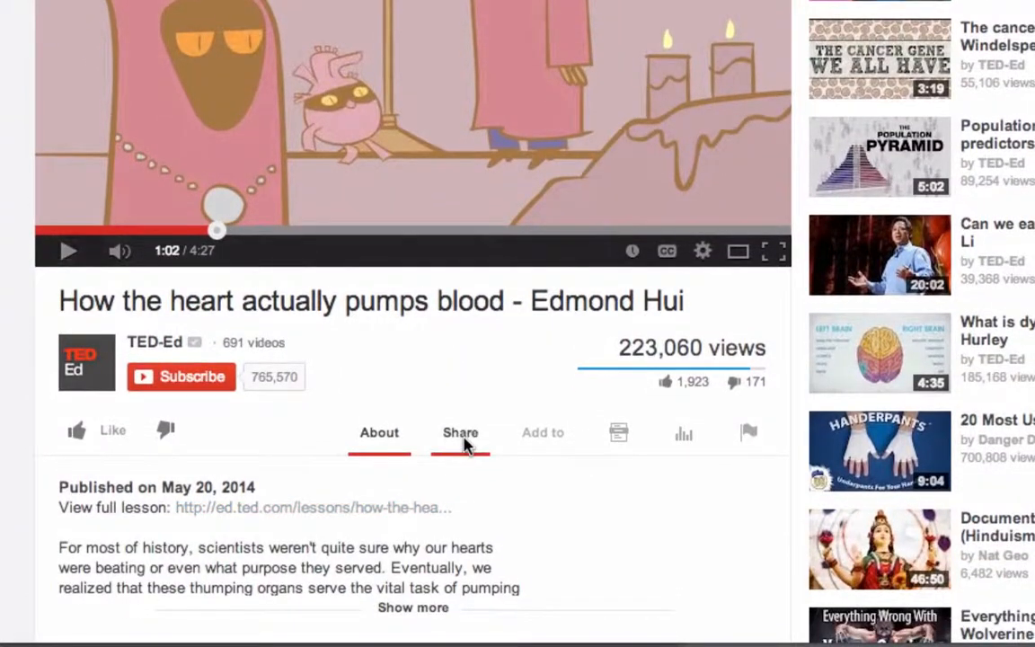
pyautogui.click(463, 441)
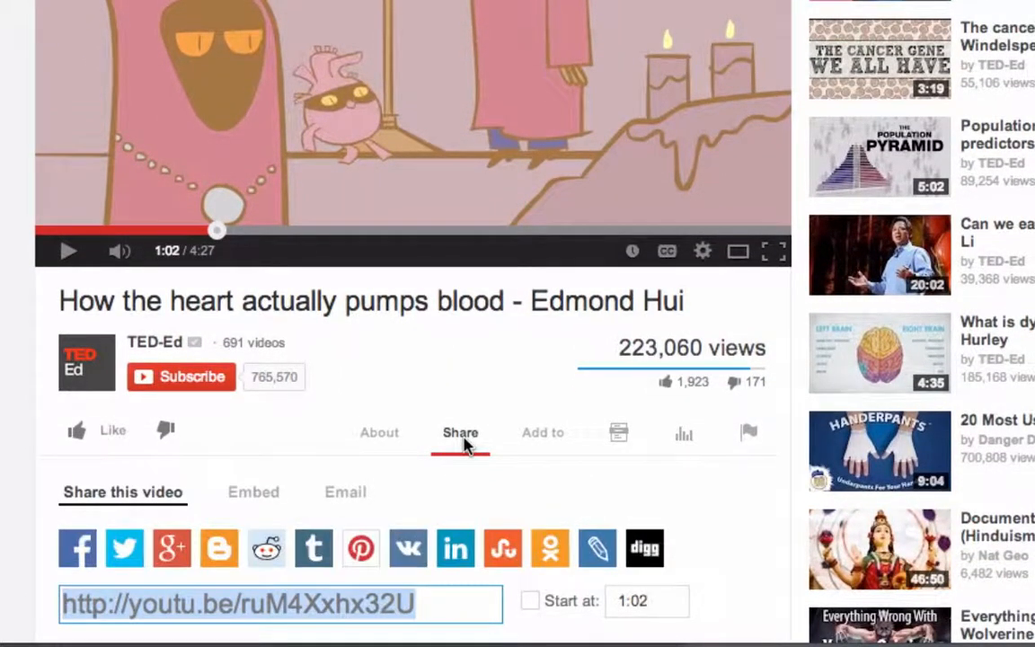
pyautogui.scroll(-3, 465, 446)
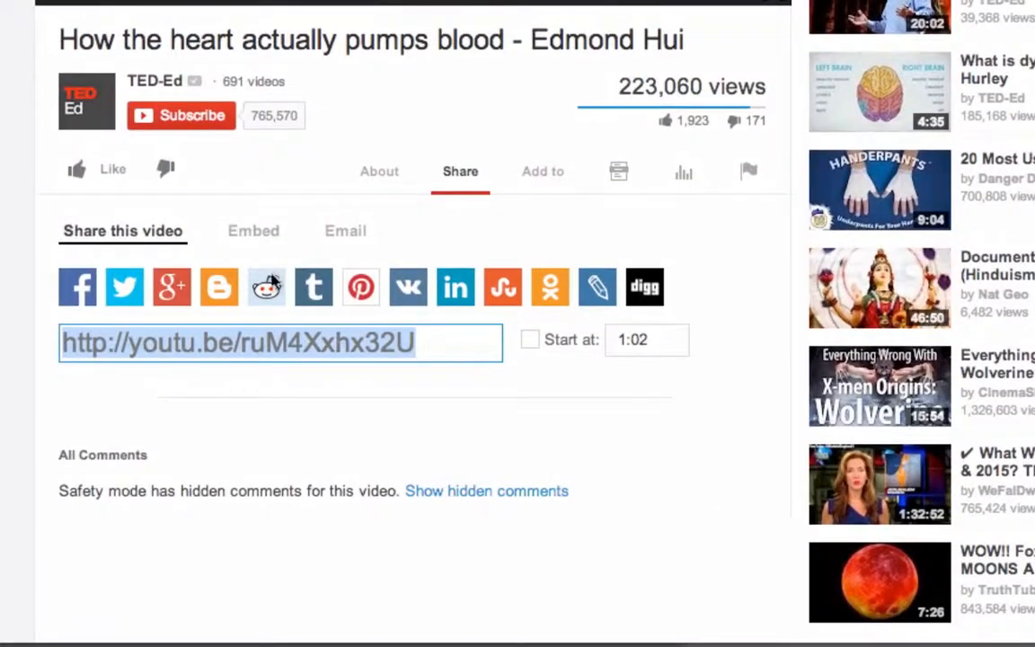
pyautogui.click(255, 233)
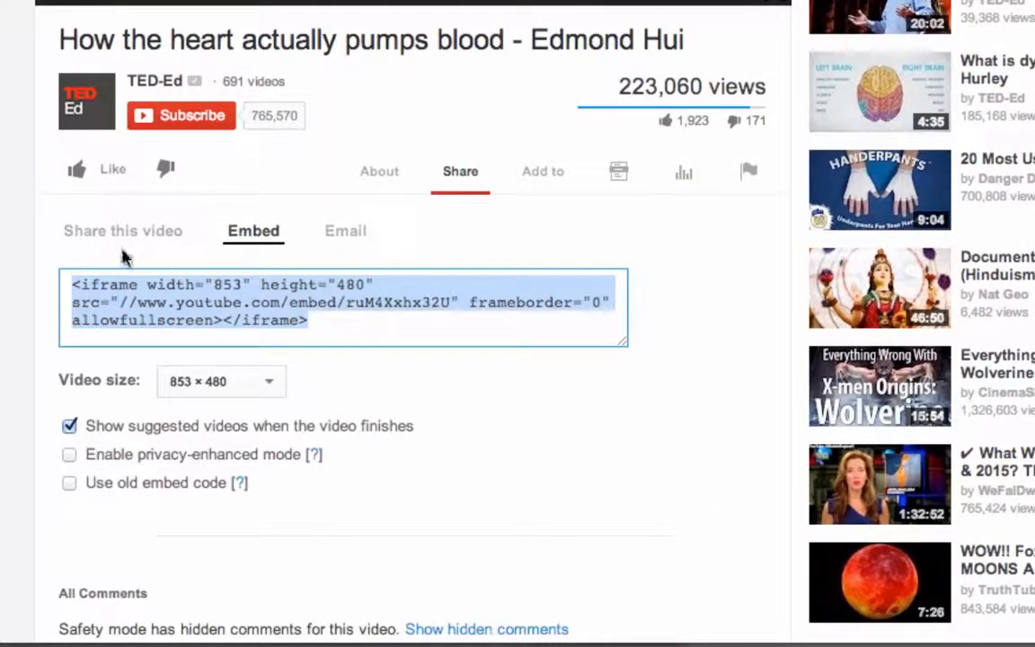
# - Set the embedded video size to 640 × 360 and copy the resulting iframe code
pyautogui.click(274, 385)
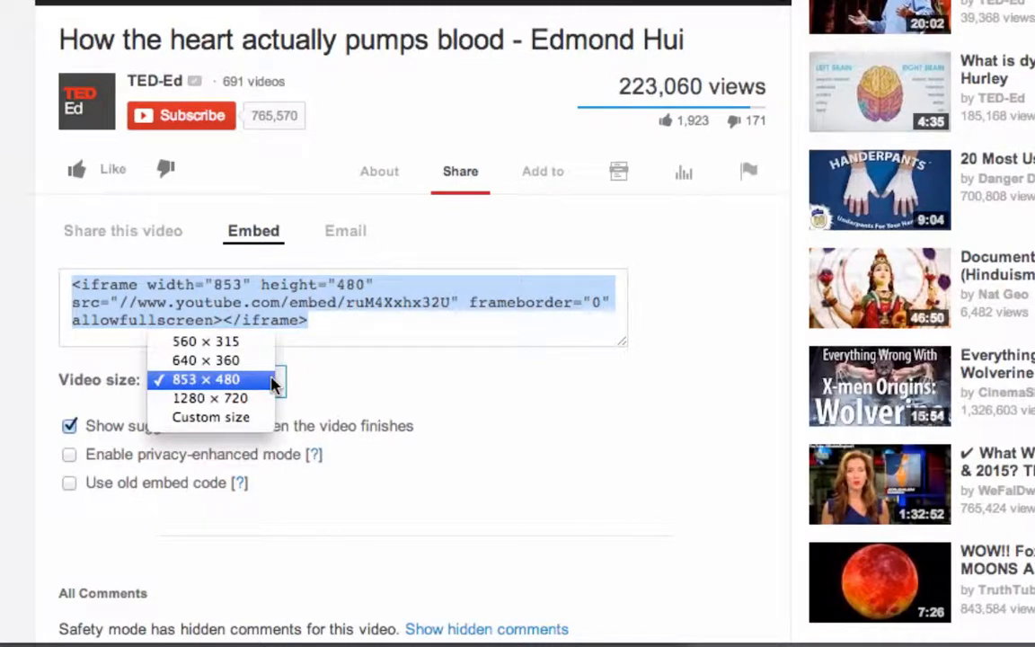
pyautogui.click(227, 368)
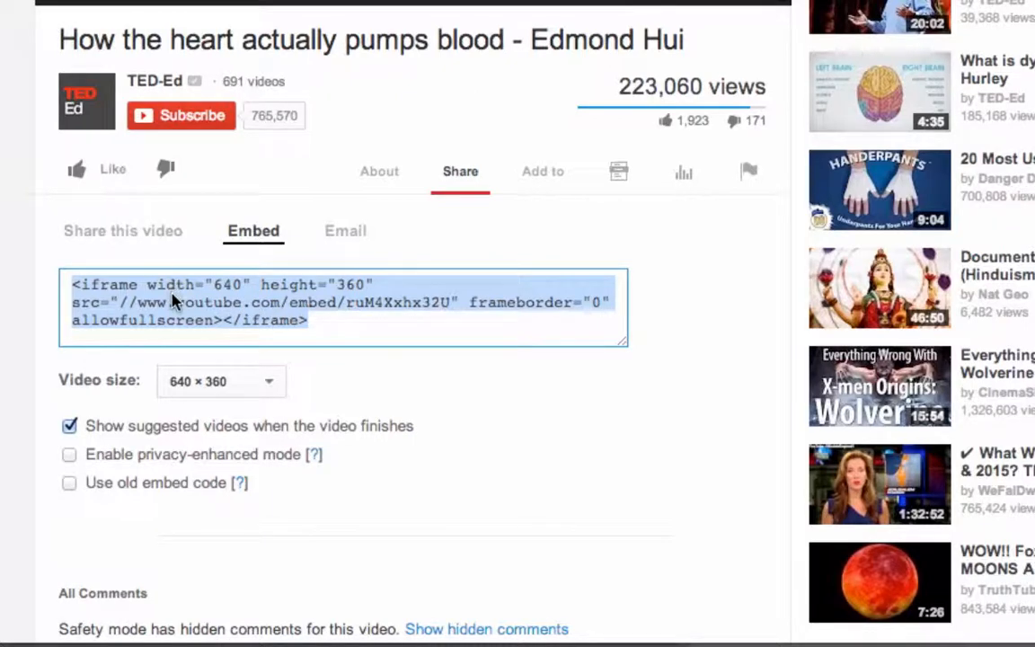
pyautogui.press('super+c')
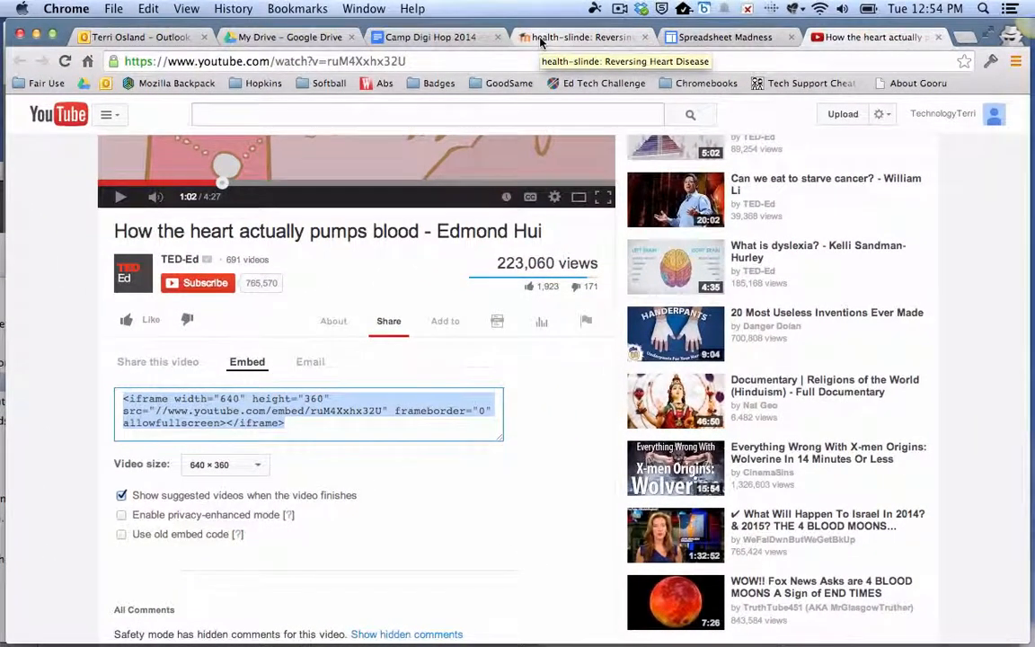
# - Switch back to Moodle and return from the Reversing Heart Disease quiz to the health course's main page
pyautogui.click(539, 29)
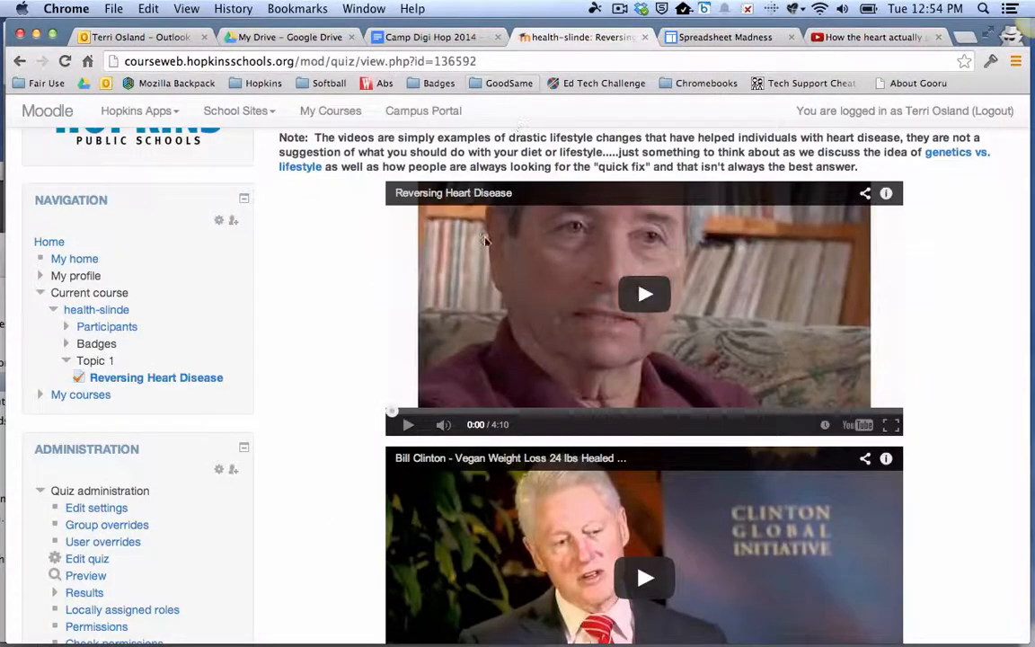
pyautogui.scroll(3, 484, 281)
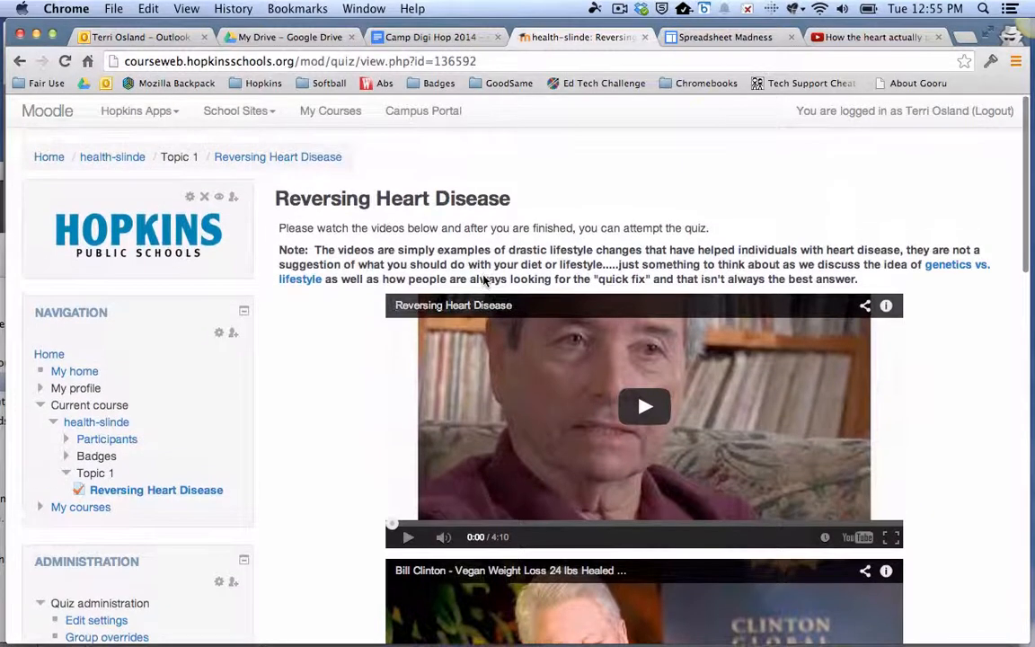
pyautogui.click(135, 158)
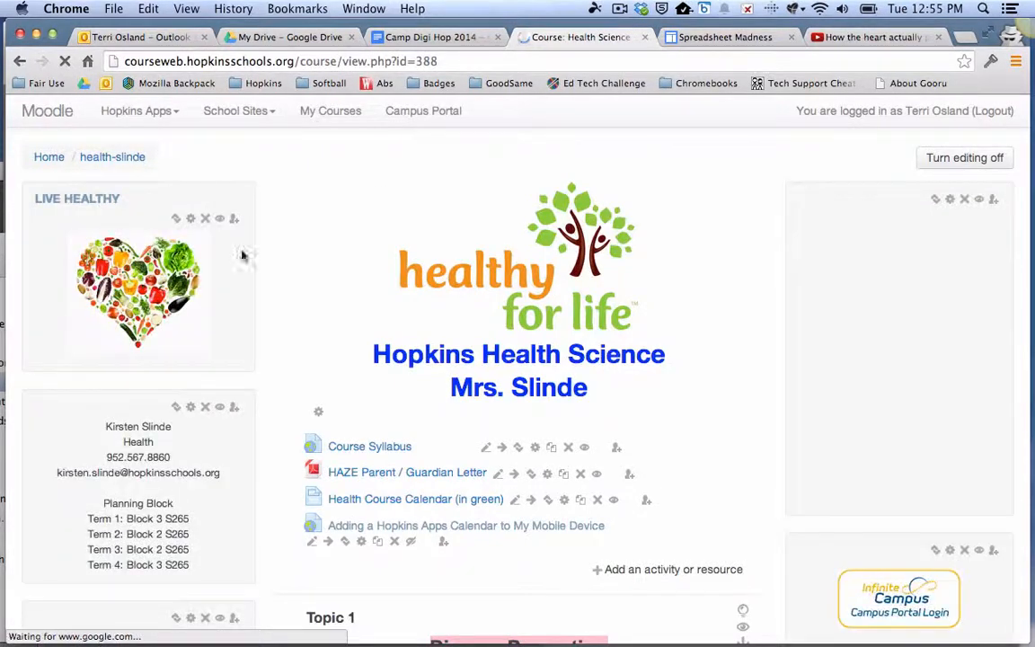
# - Add a new Page resource to the course's general section above Topic 1
pyautogui.scroll(-2, 329, 330)
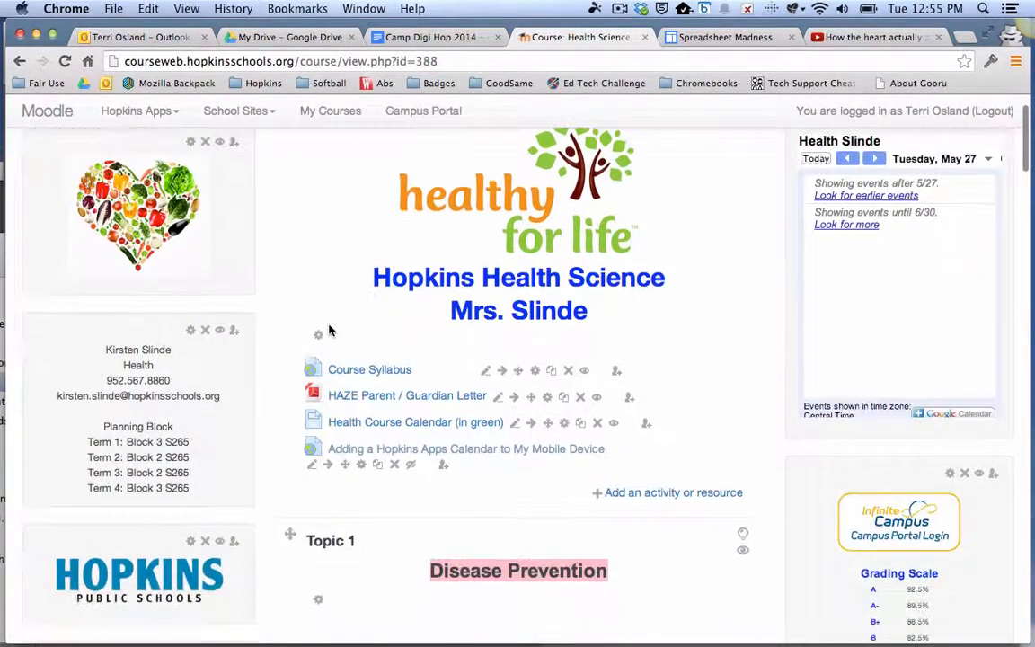
pyautogui.scroll(-2, 319, 381)
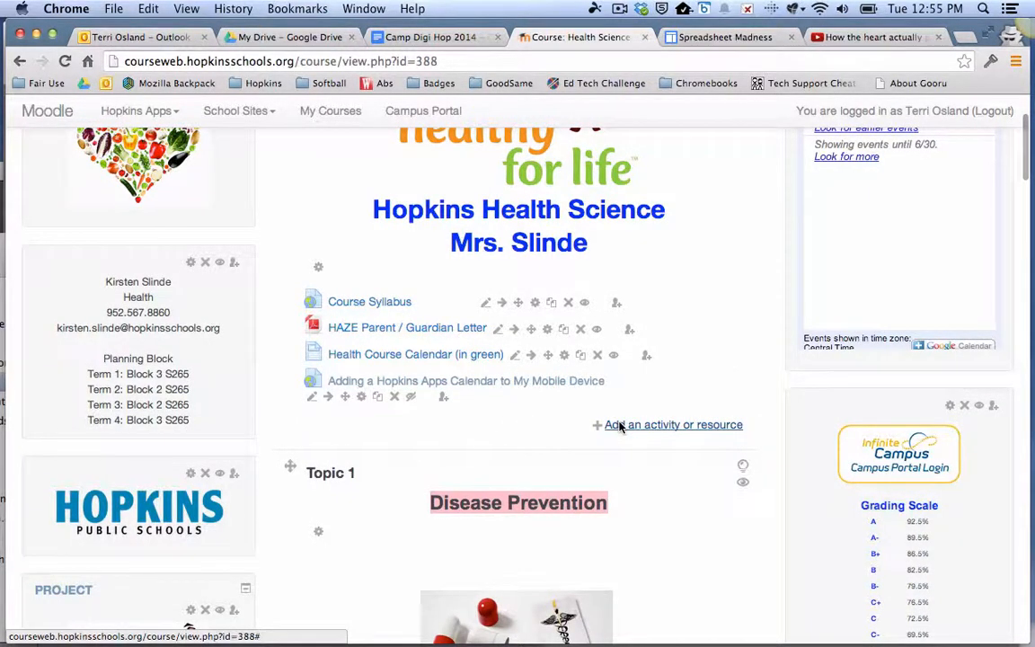
pyautogui.click(632, 426)
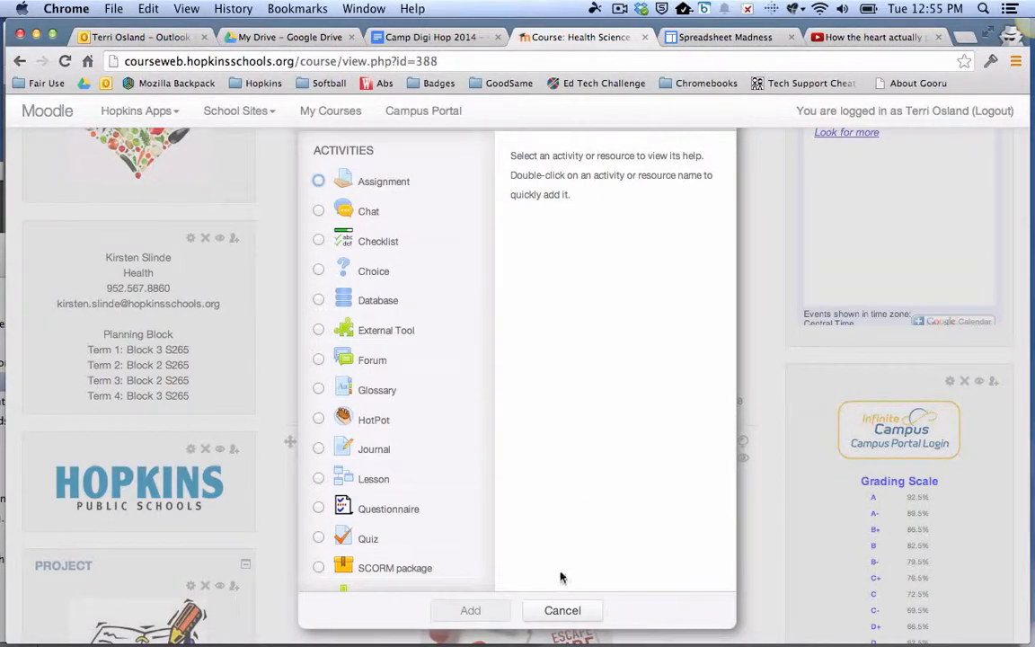
pyautogui.click(562, 610)
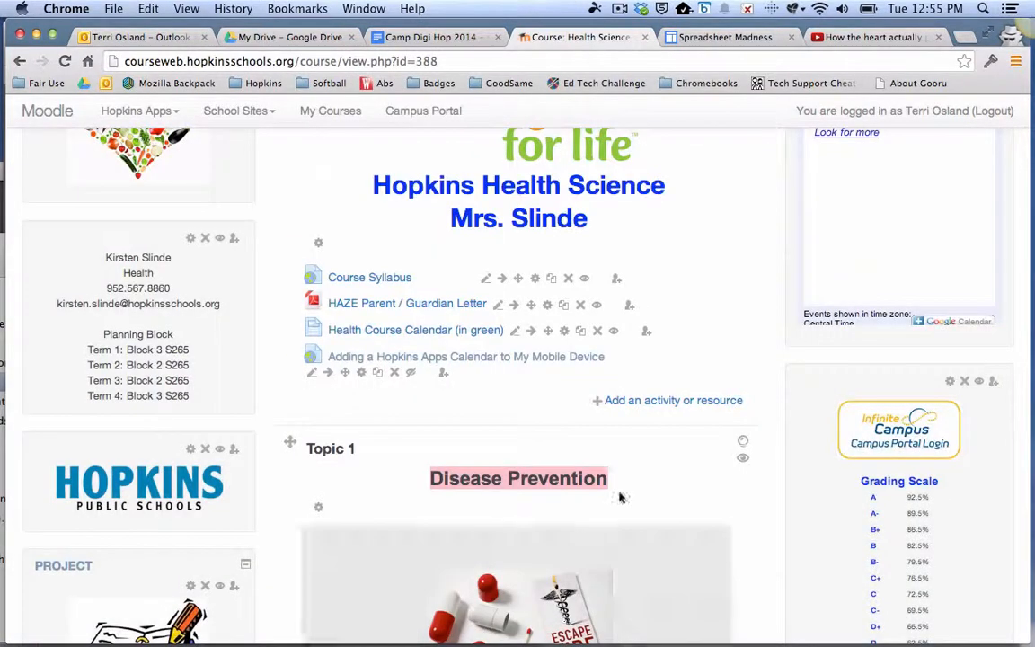
pyautogui.click(686, 405)
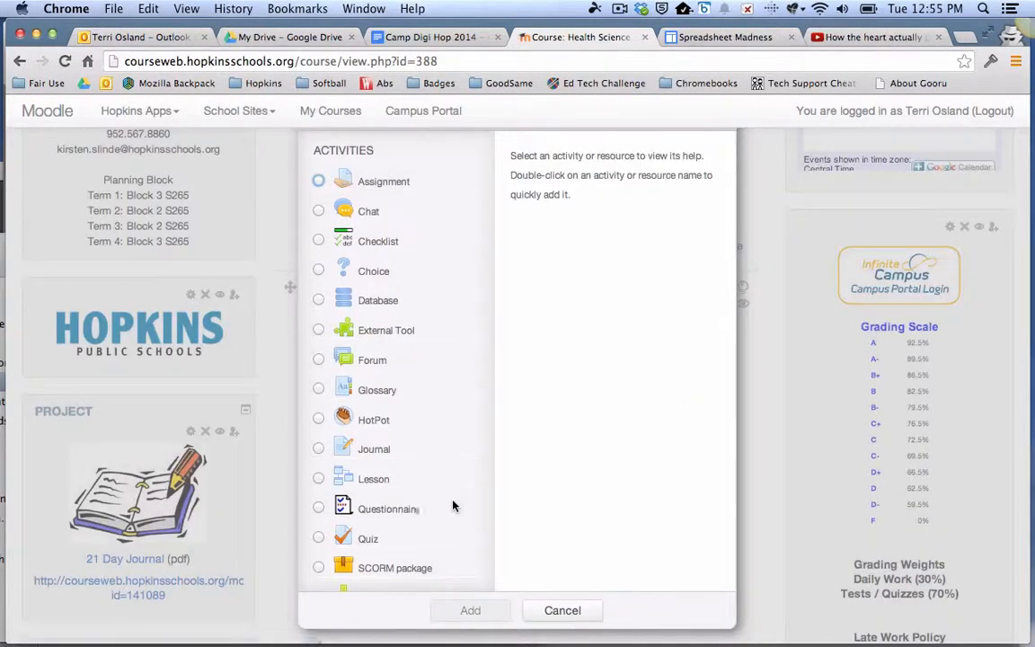
pyautogui.scroll(-5, 451, 530)
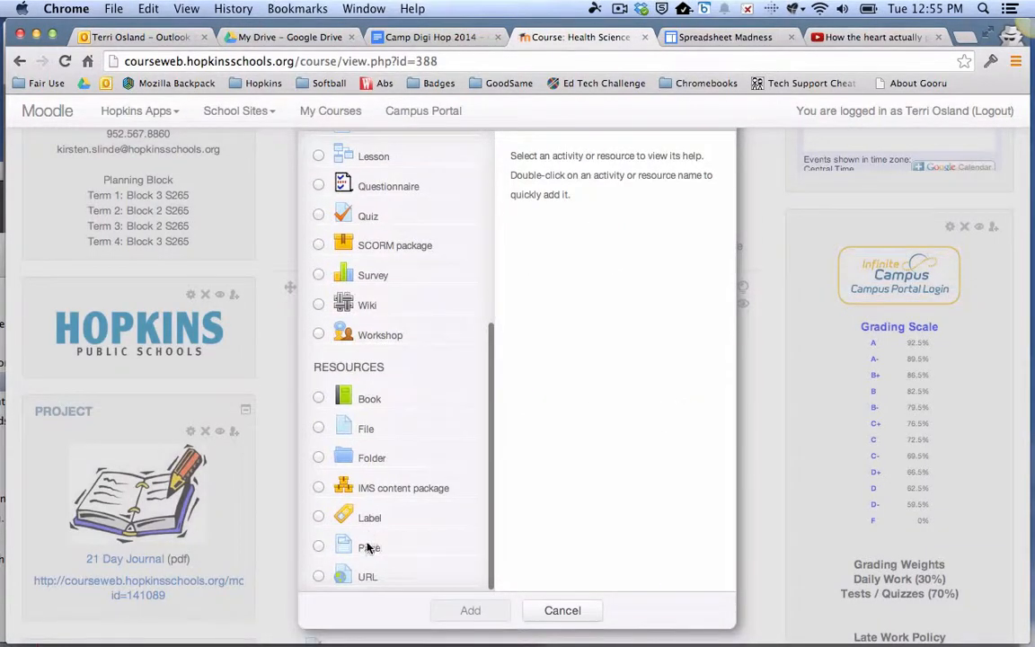
pyautogui.click(368, 547)
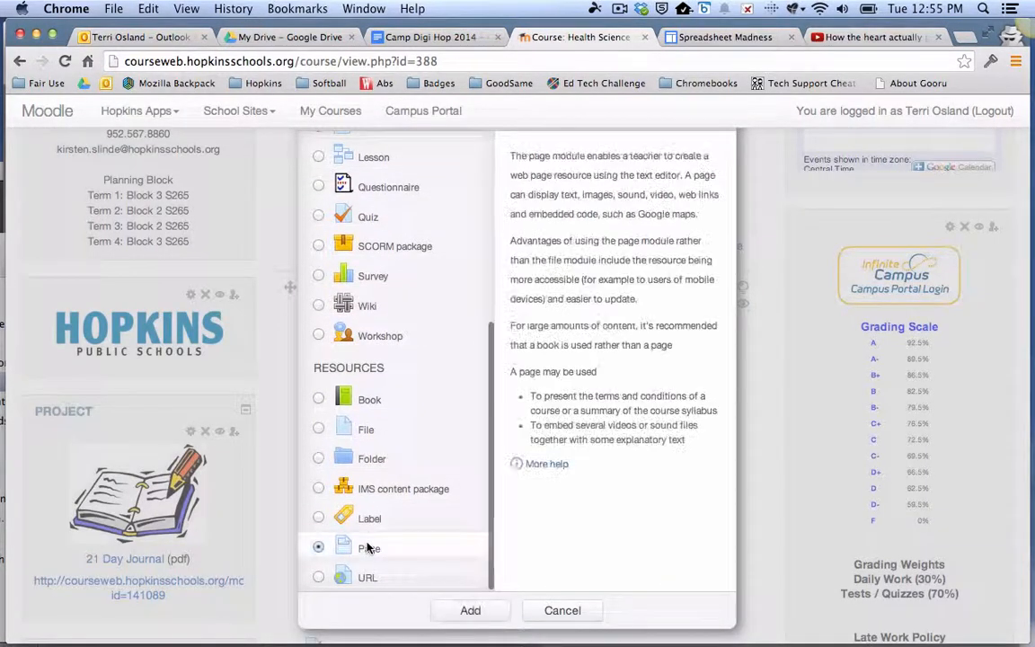
pyautogui.click(469, 610)
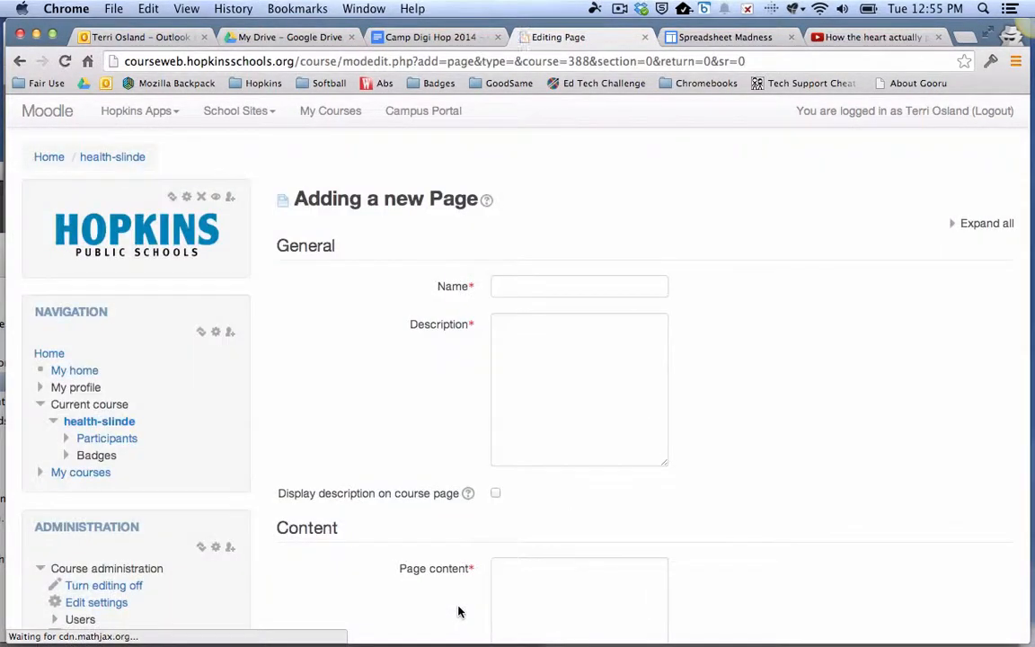
# - Name the new page "Heart Pump Video" and move on to its description
pyautogui.click(526, 288)
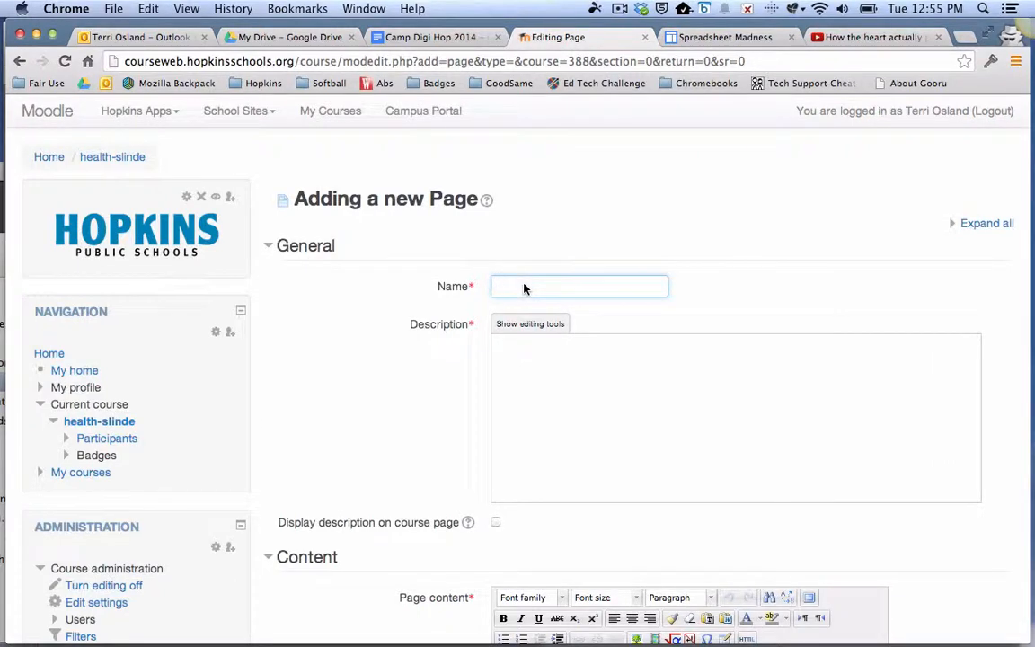
pyautogui.write('Heart Pump Video')
pyautogui.click(548, 357)
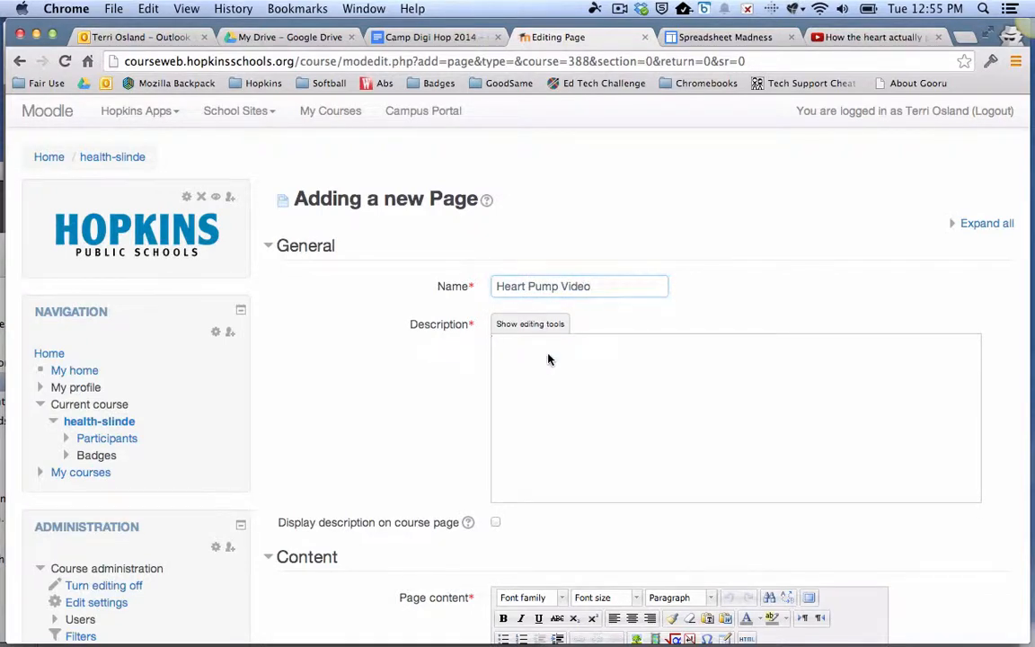
# - Enter "Heart Pump Video" as the new page's description
pyautogui.scroll(-1, 546, 364)
pyautogui.write('H')
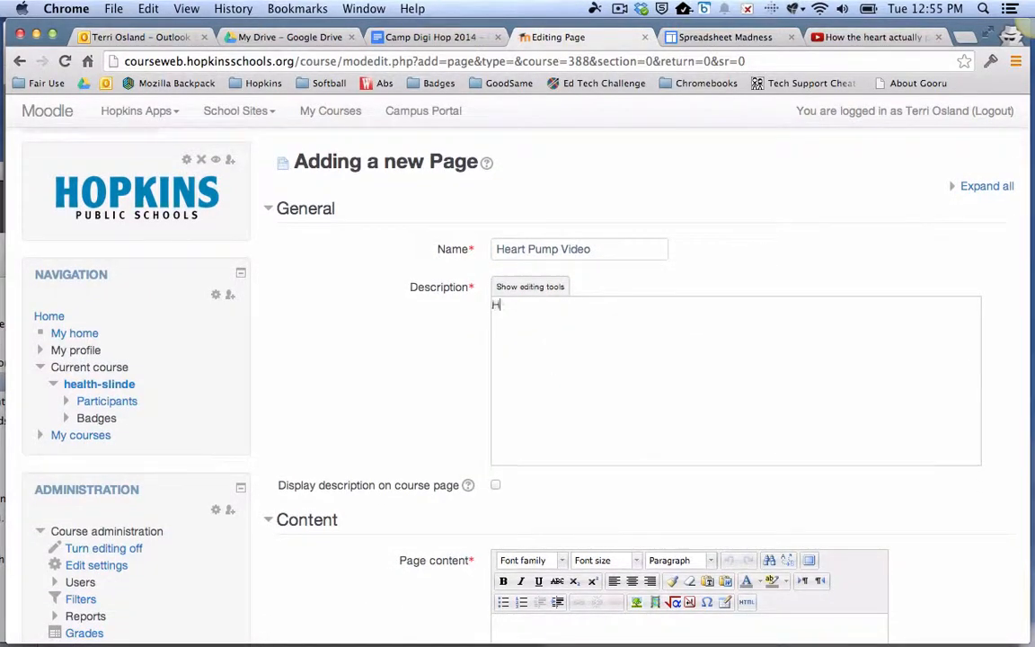
pyautogui.write('eart Pump Video')
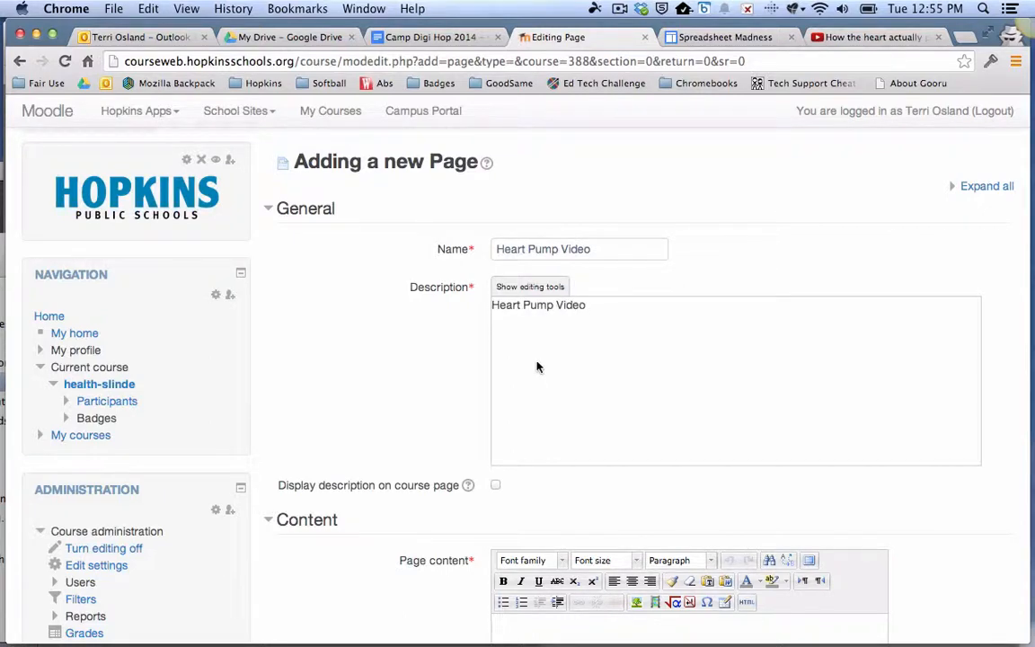
# - Fill the first line of the page content with a run of nonsense filler text
pyautogui.scroll(-3, 535, 366)
pyautogui.scroll(-3, 536, 371)
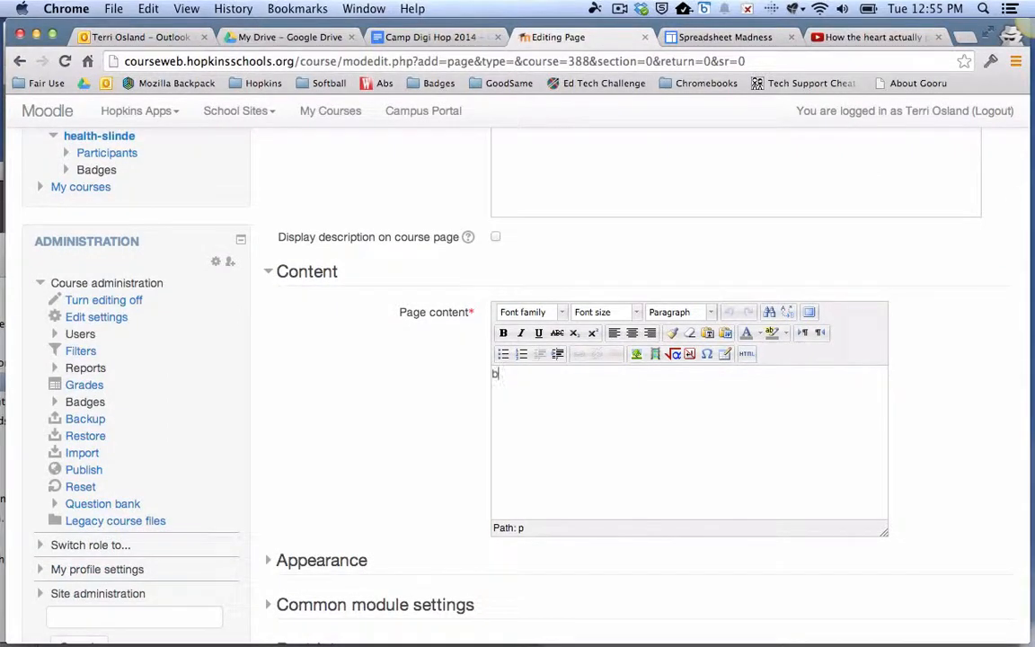
pyautogui.write('bkjsdkflsdkjfls  bjkjsdflkjds b')
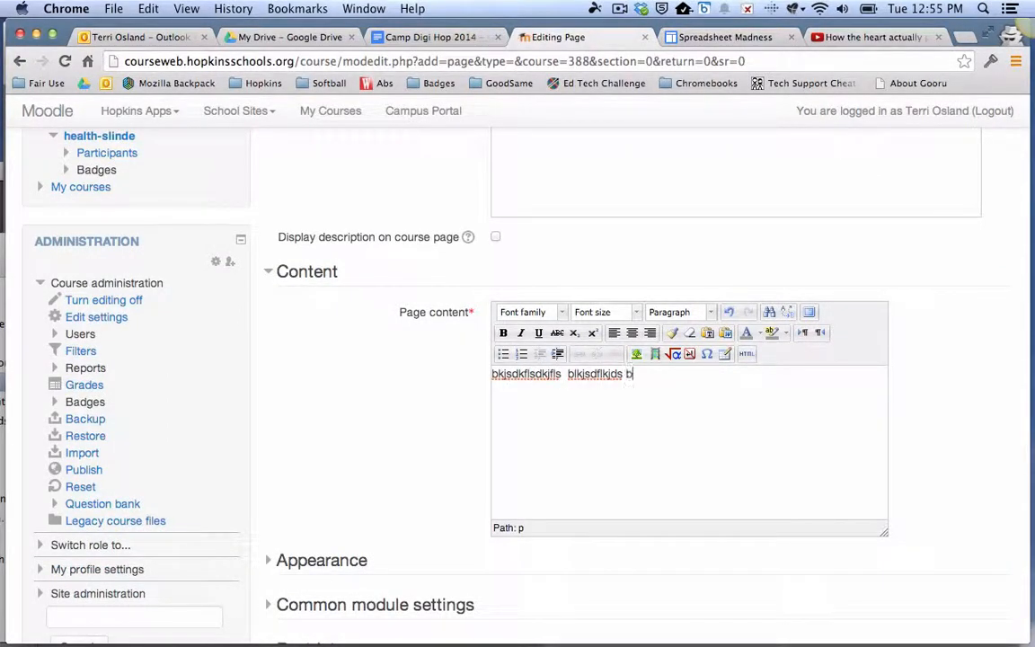
pyautogui.write('lksjdflksjdl blkjsdflksdjl')
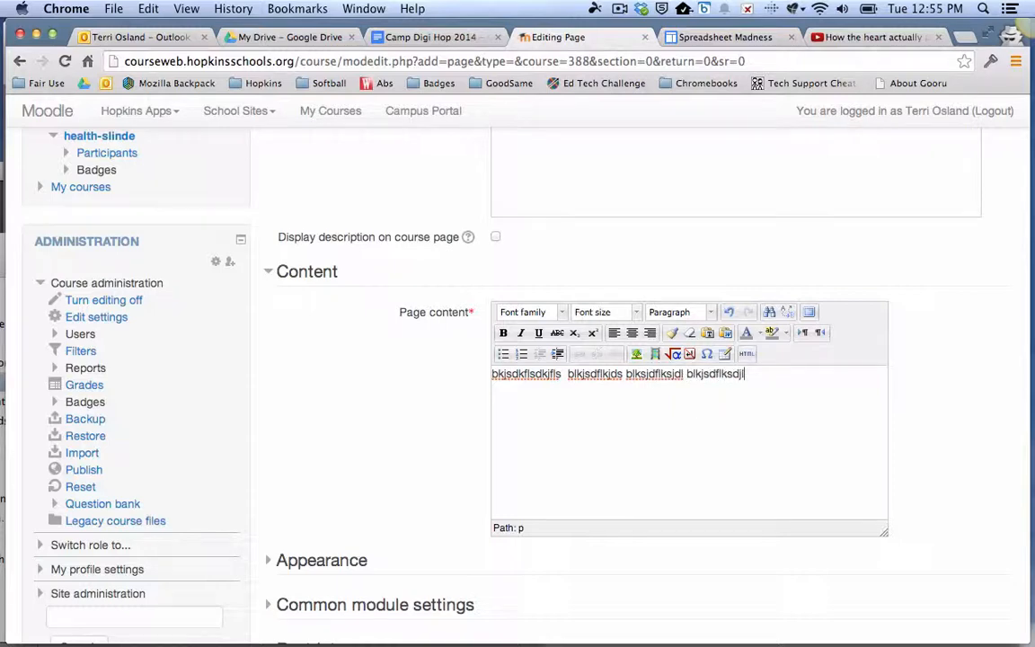
# - Add the placeholder word "blah" on a new line below the filler text and centre it
pyautogui.press('Return')
pyautogui.write('blah')
pyautogui.doubleClick(501, 398)
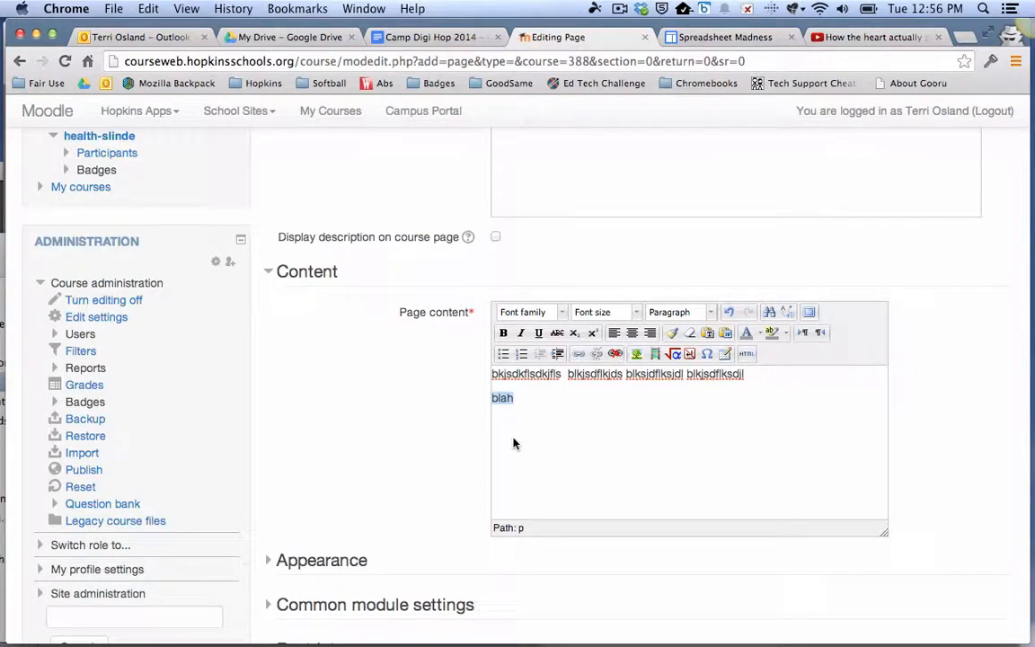
pyautogui.click(633, 334)
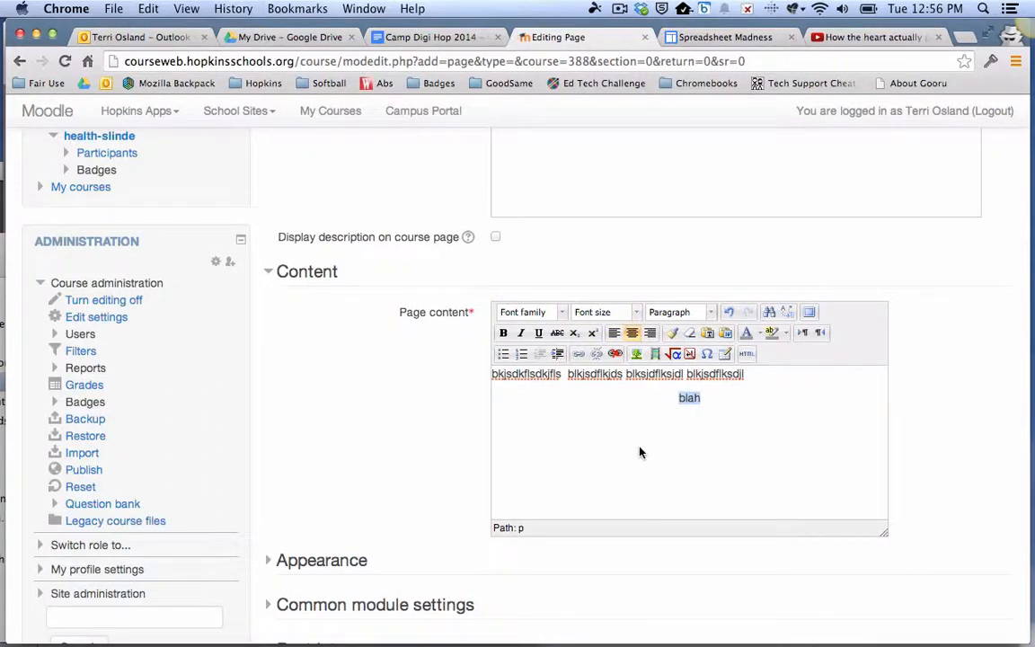
# - Try to paste the iframe code over "blah" in the visual editor, and put the placeholder word back in its place
pyautogui.scroll(-2, 941, 455)
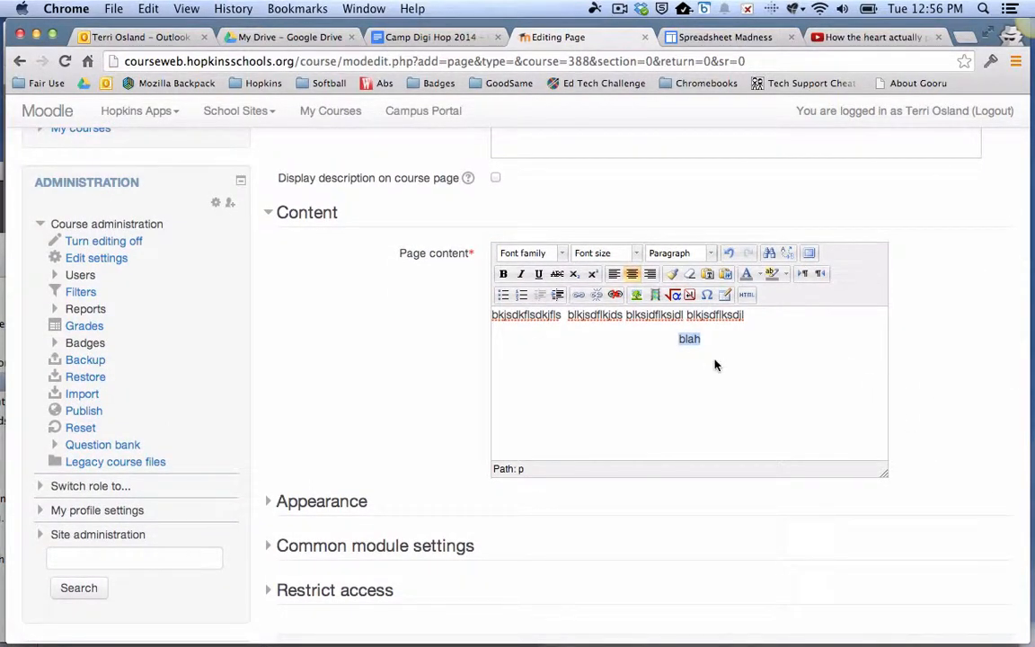
pyautogui.write('<iframe width="640" height="360" src="//www.youtube.com/embed/ruM4Xxhx32U" frameborder="0" allowfullscreen></iframe>')
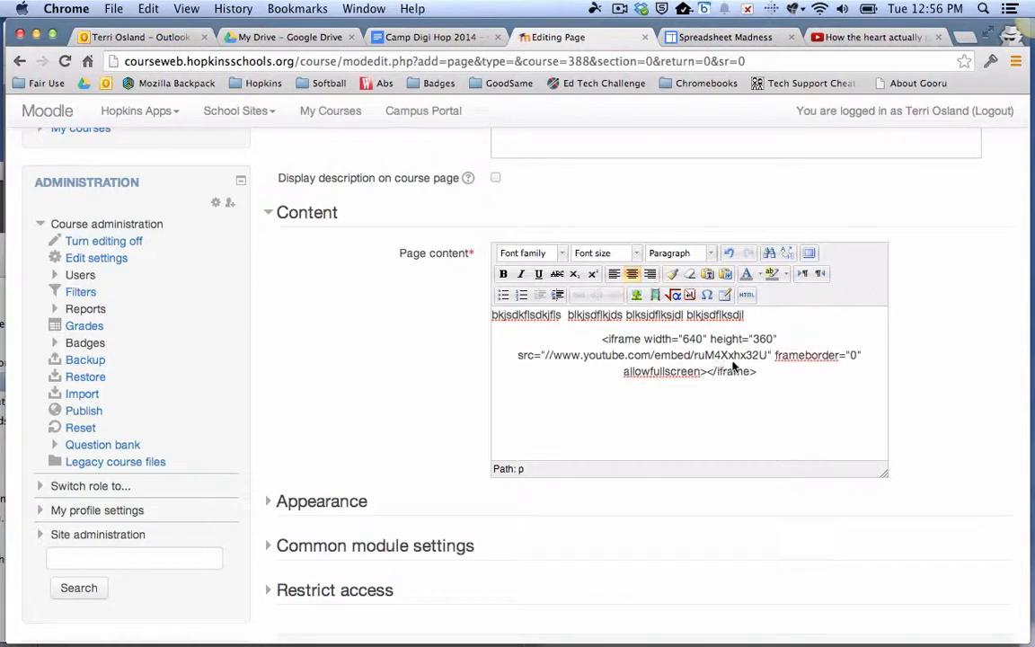
pyautogui.moveTo(775, 376); pyautogui.dragTo(608, 341)
pyautogui.press('super+c')
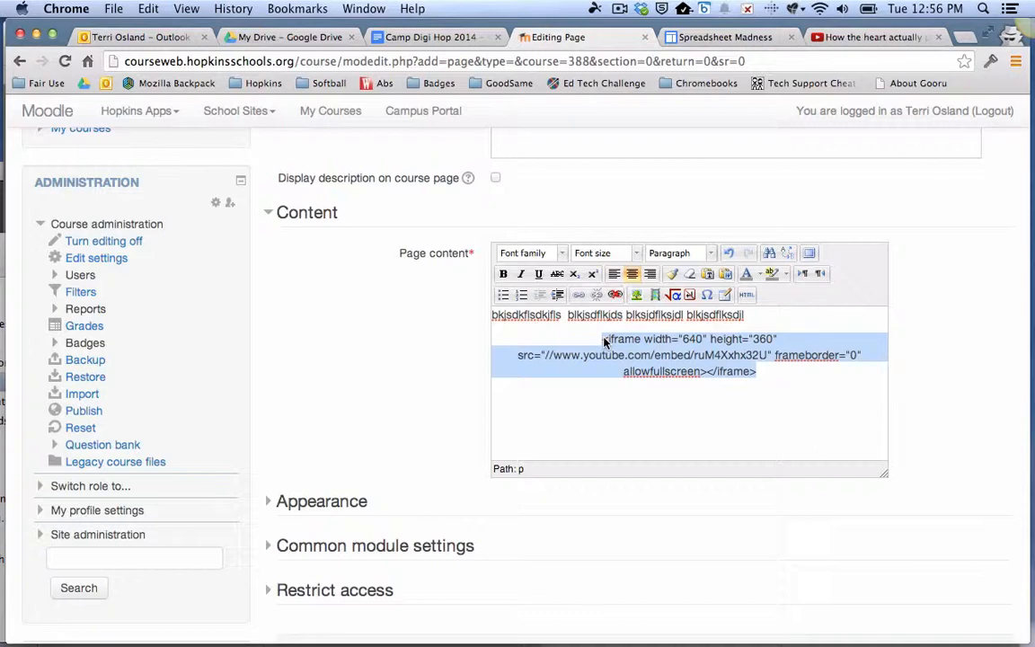
pyautogui.write('blah')
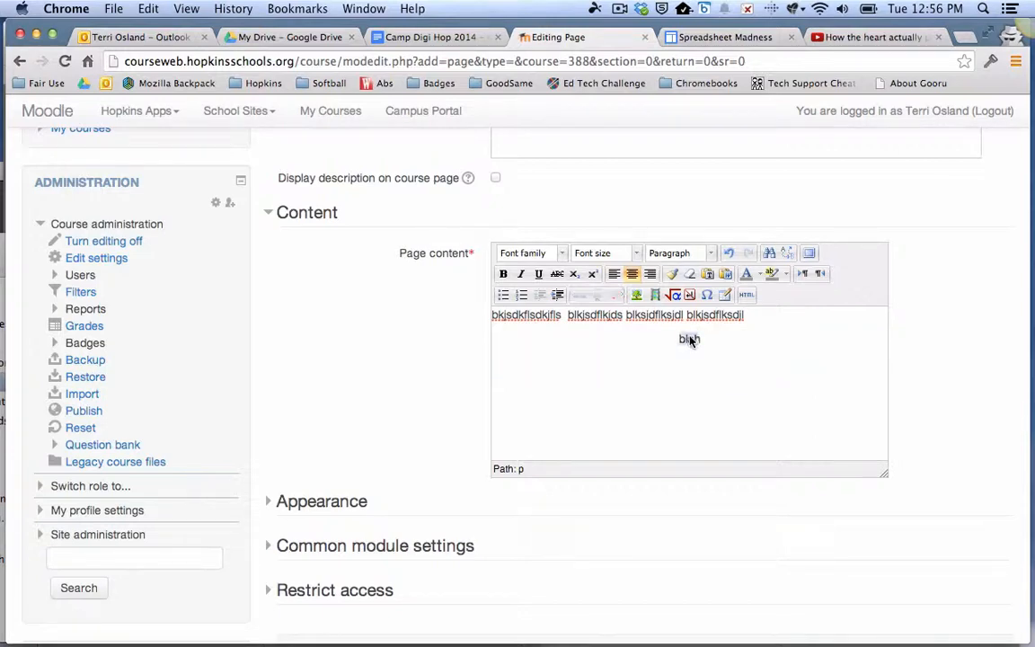
# - Replace the centred "blah" with the copied YouTube iframe code in the page content's HTML source and apply the update
pyautogui.doubleClick(689, 340)
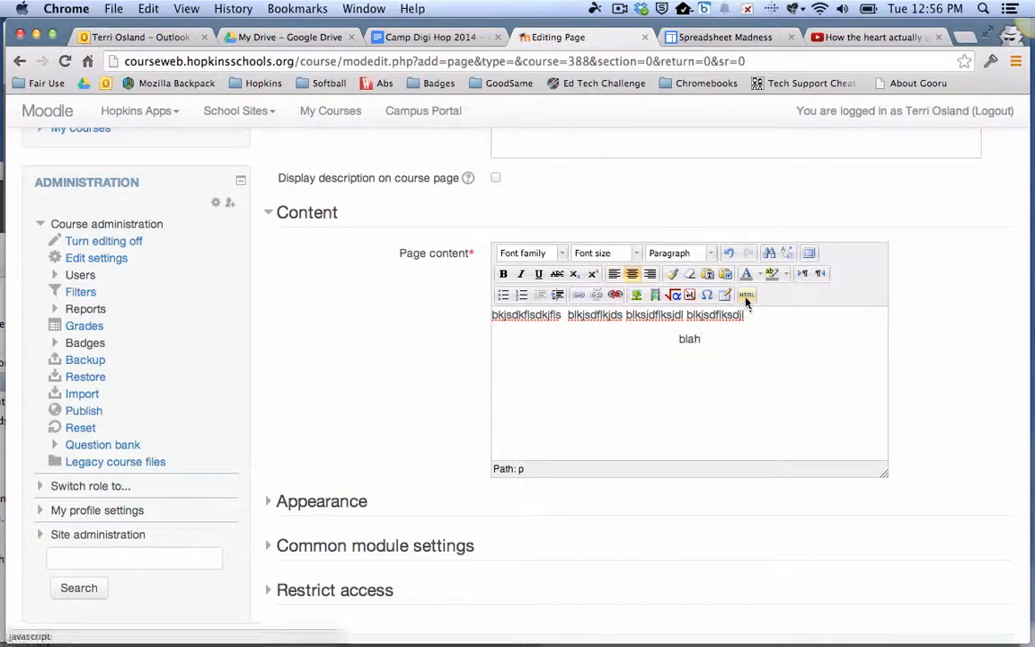
pyautogui.click(746, 300)
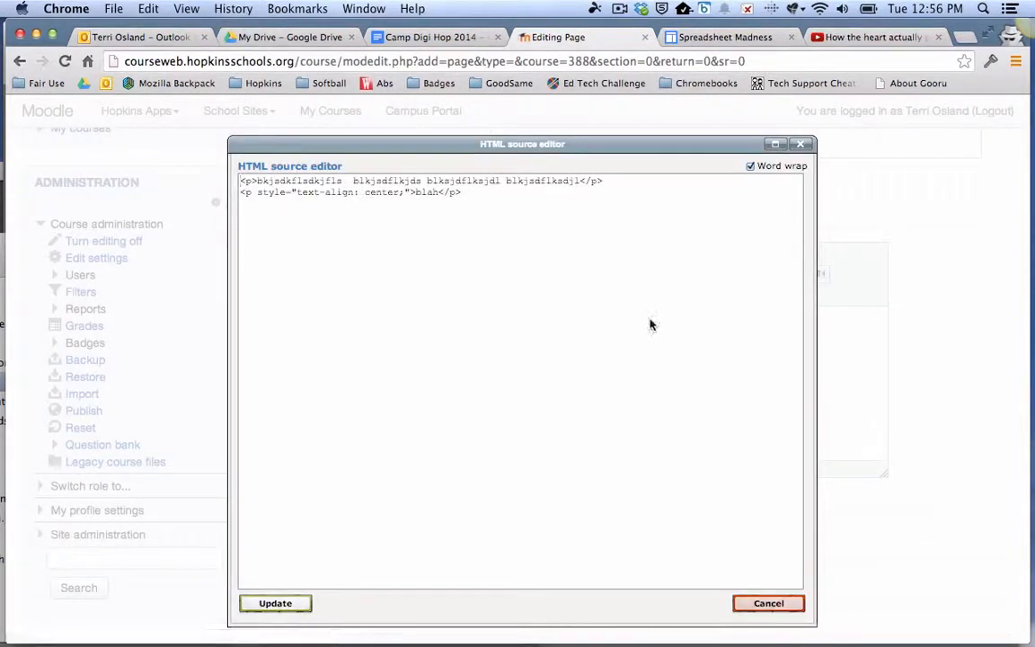
pyautogui.doubleClick(421, 194)
pyautogui.press('super+v')
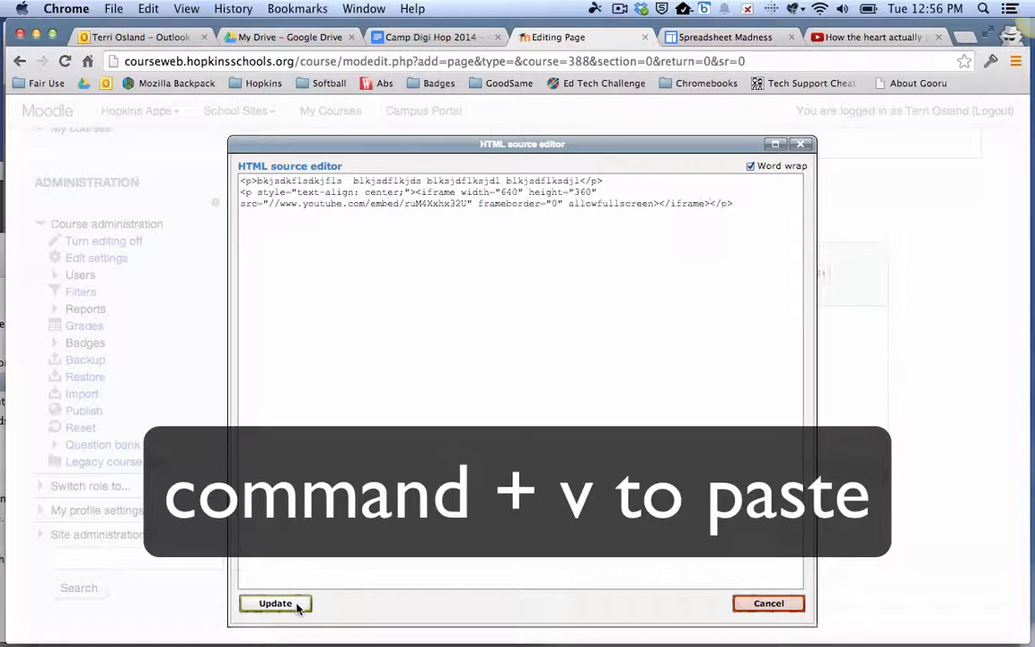
pyautogui.click(269, 602)
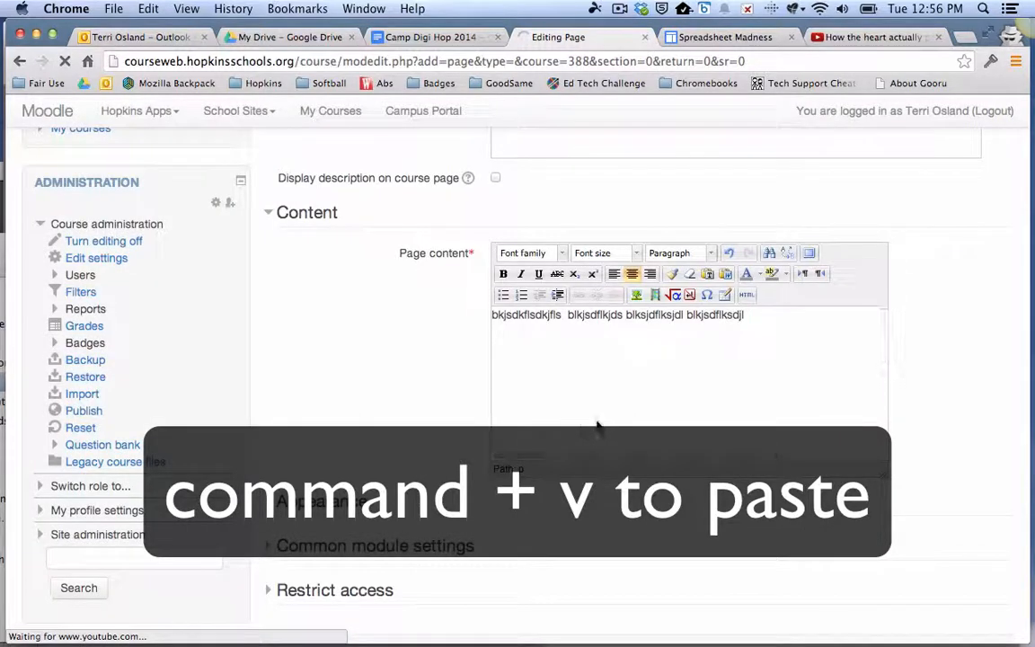
# - Save the new Moodle page and display it with the embedded video
pyautogui.scroll(-1, 759, 388)
pyautogui.scroll(-2, 758, 388)
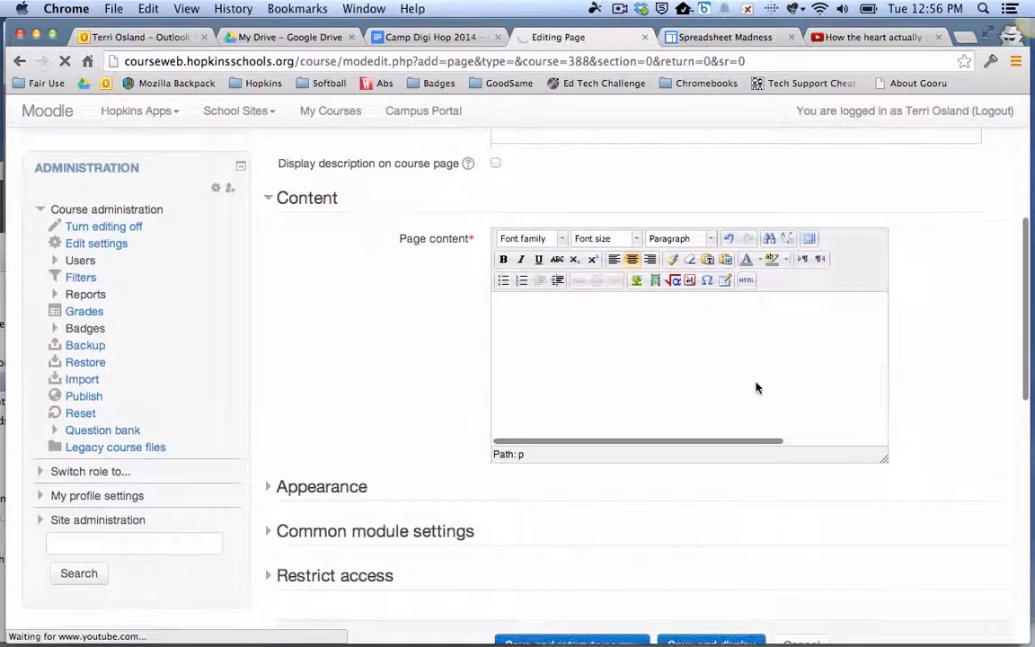
pyautogui.scroll(5, 759, 388)
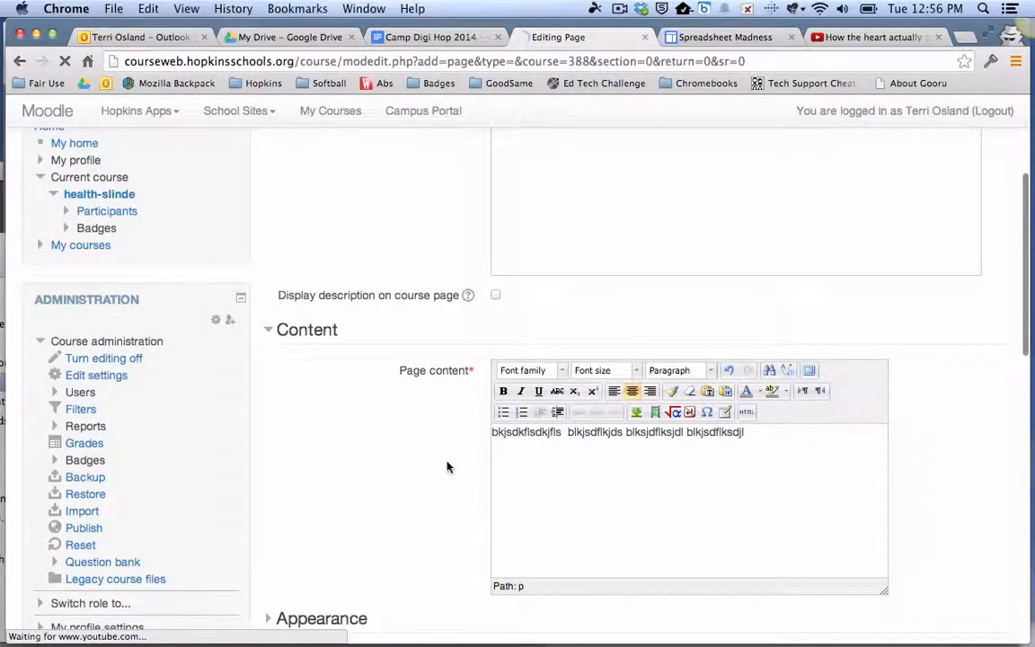
pyautogui.scroll(-10, 446, 466)
pyautogui.click(687, 198)
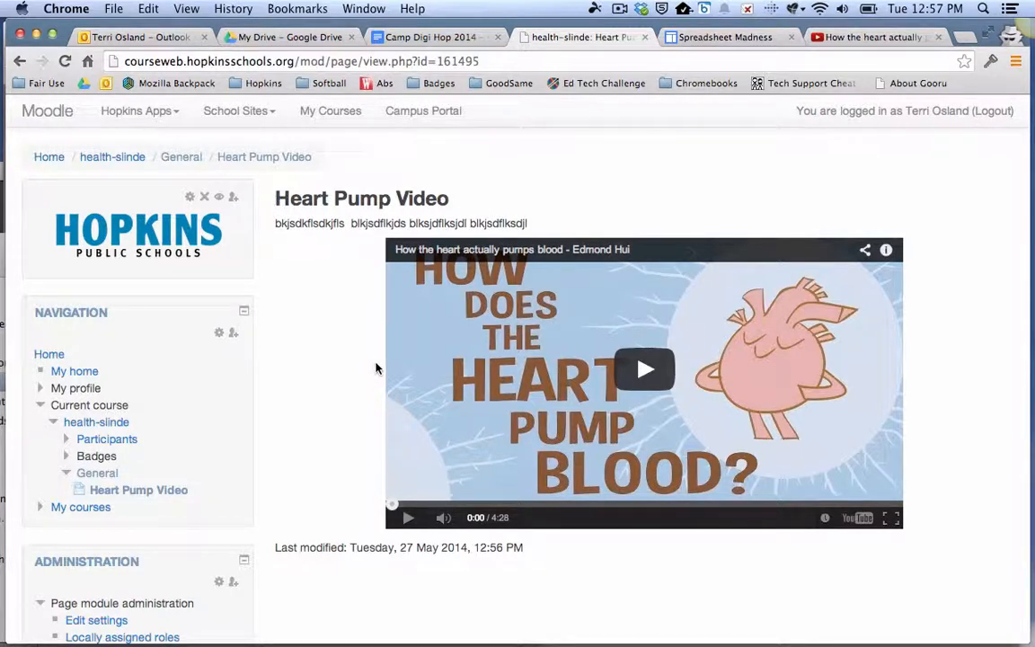
# - Switch to the Spreadsheet Madness Google Site, start editing its Home page and add an empty line above "Session Agenda"
pyautogui.click(728, 38)
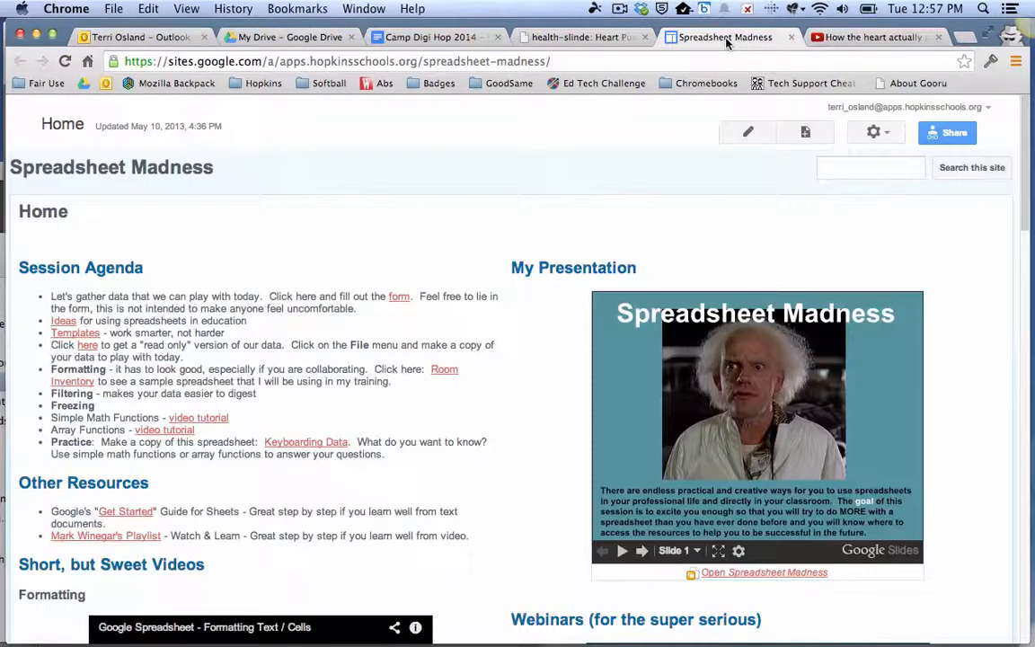
pyautogui.click(750, 135)
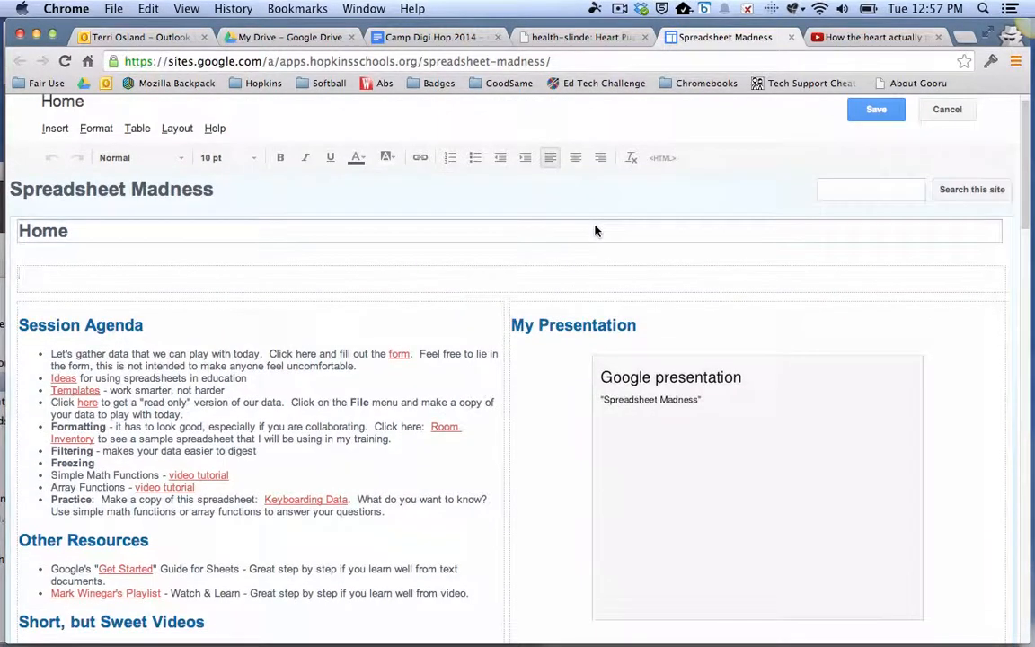
pyautogui.click(112, 313)
pyautogui.press('Return')
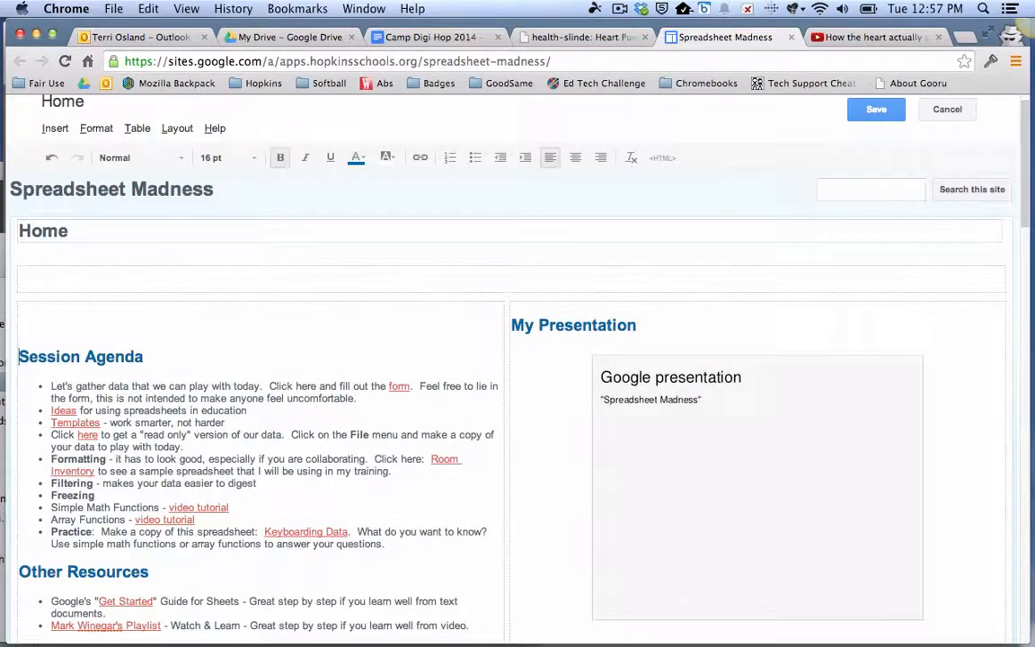
pyautogui.press('Up')
# - Begin inserting a YouTube video on the empty line and select the short share link of the heart video on YouTube
pyautogui.click(57, 130)
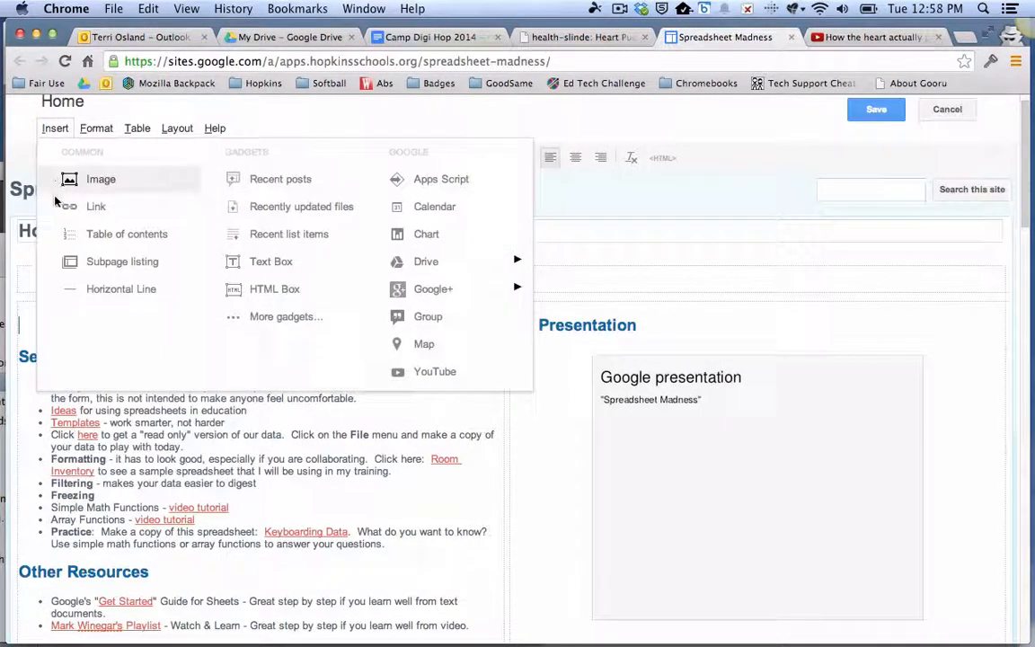
pyautogui.click(422, 373)
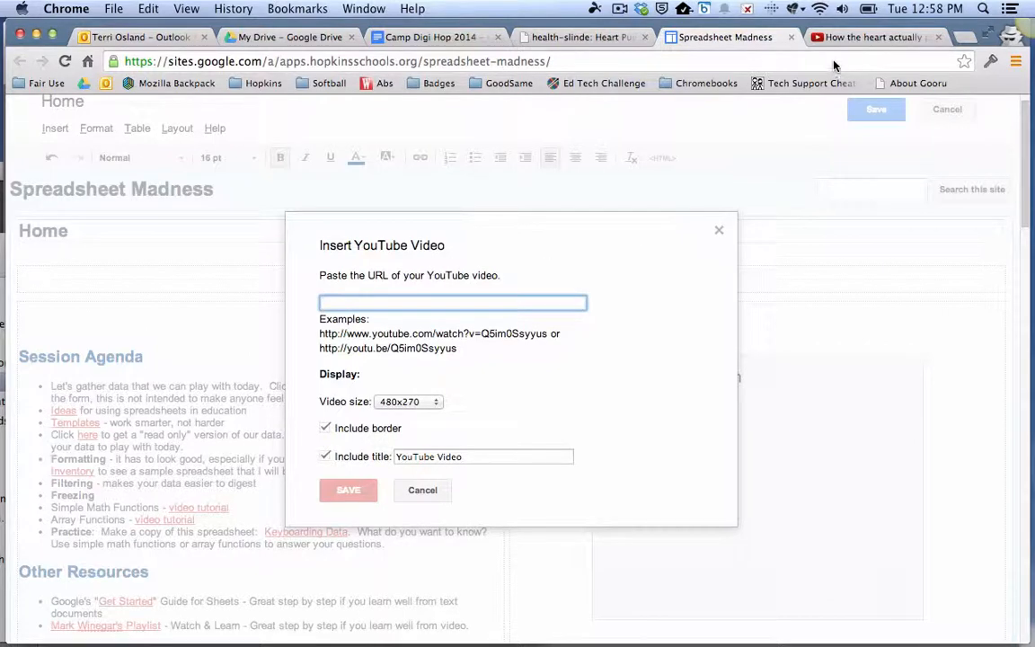
pyautogui.click(854, 37)
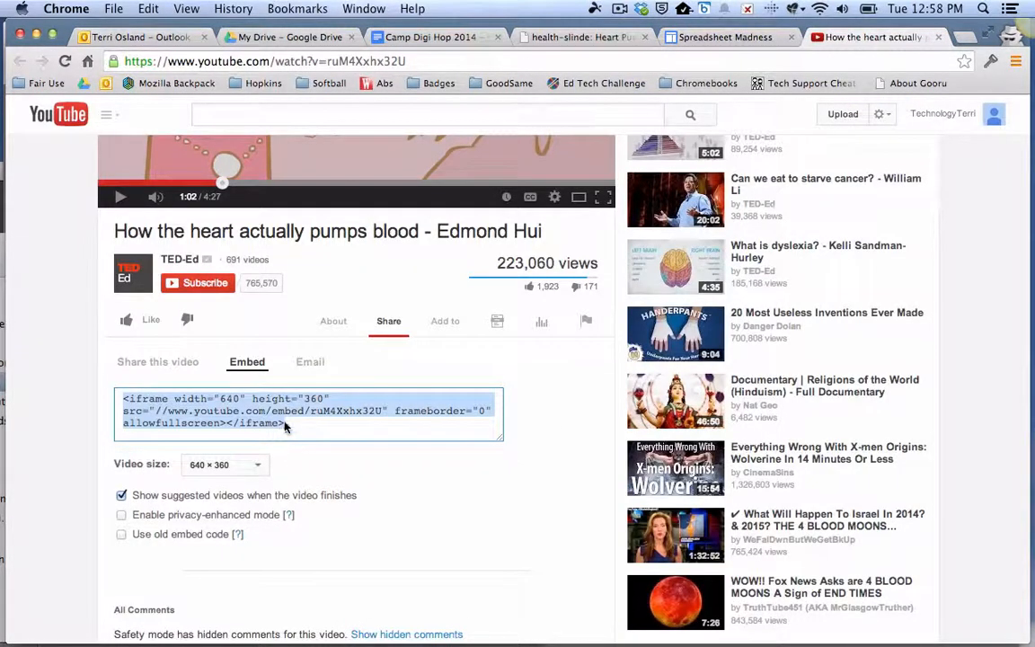
pyautogui.click(175, 363)
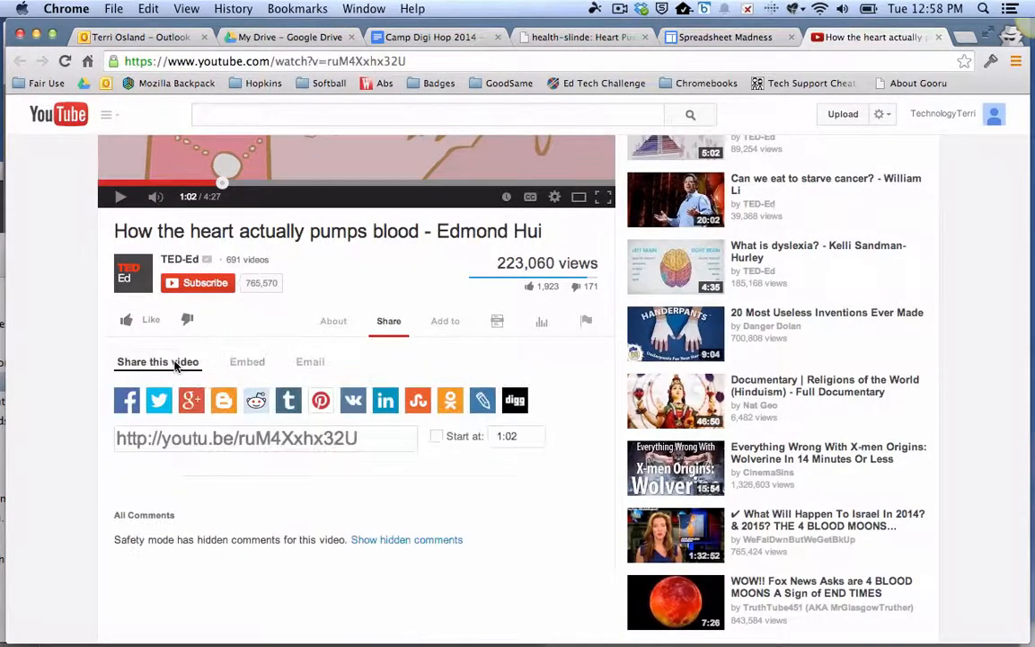
pyautogui.click(391, 444)
pyautogui.press('super+c')
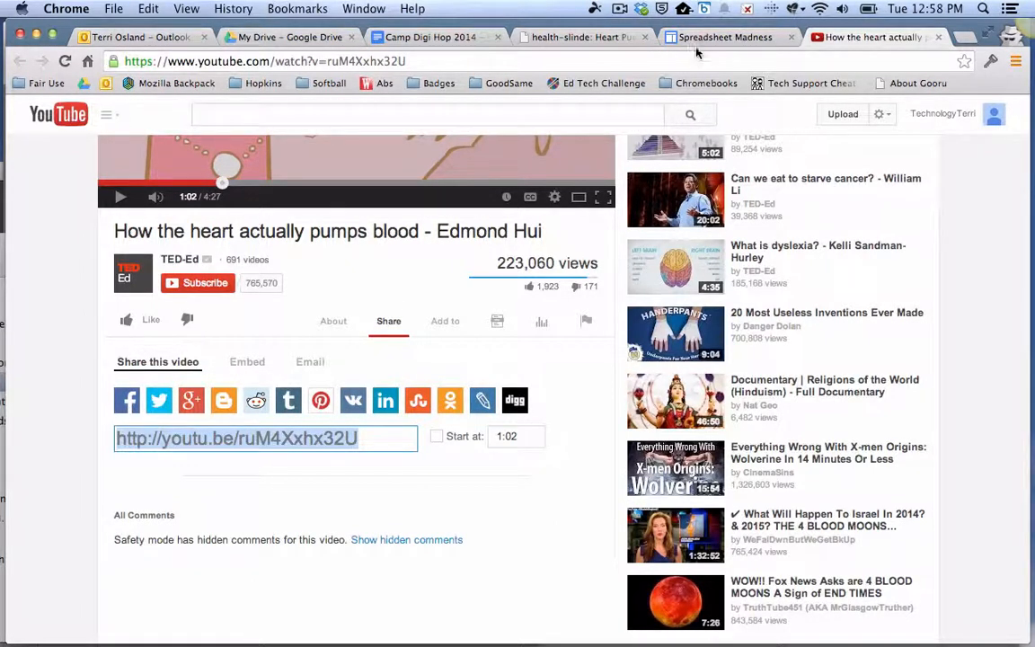
pyautogui.click(724, 38)
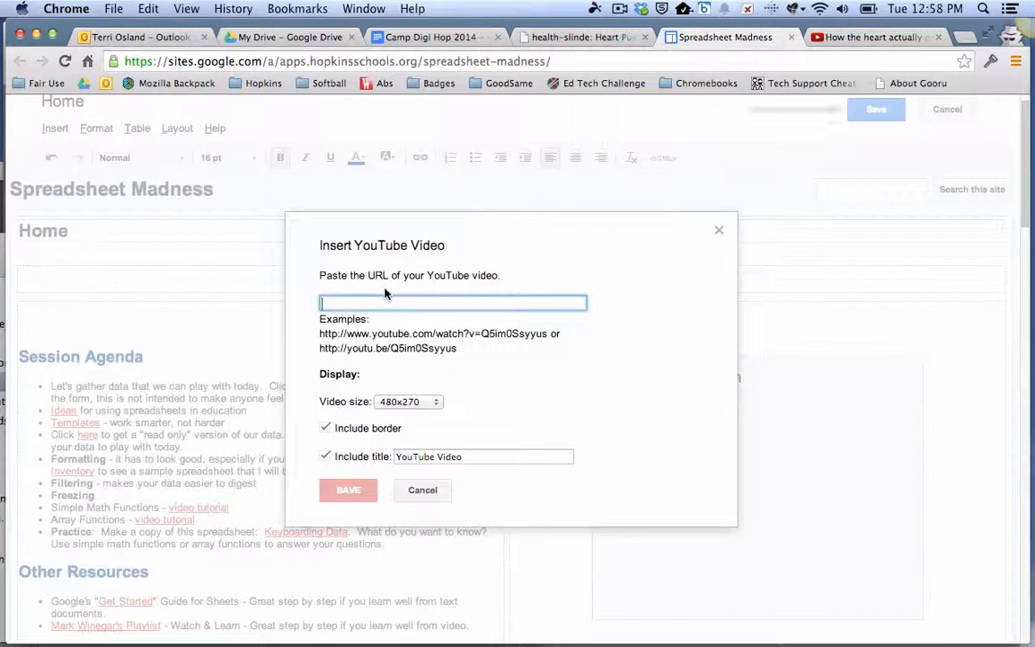
pyautogui.press('super+v')
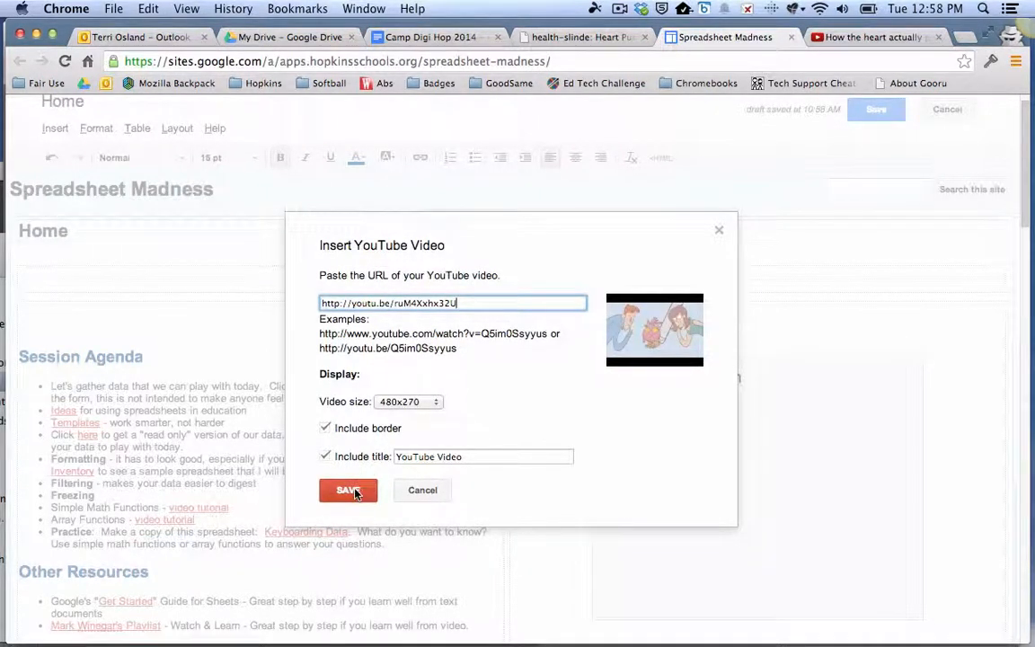
pyautogui.click(430, 401)
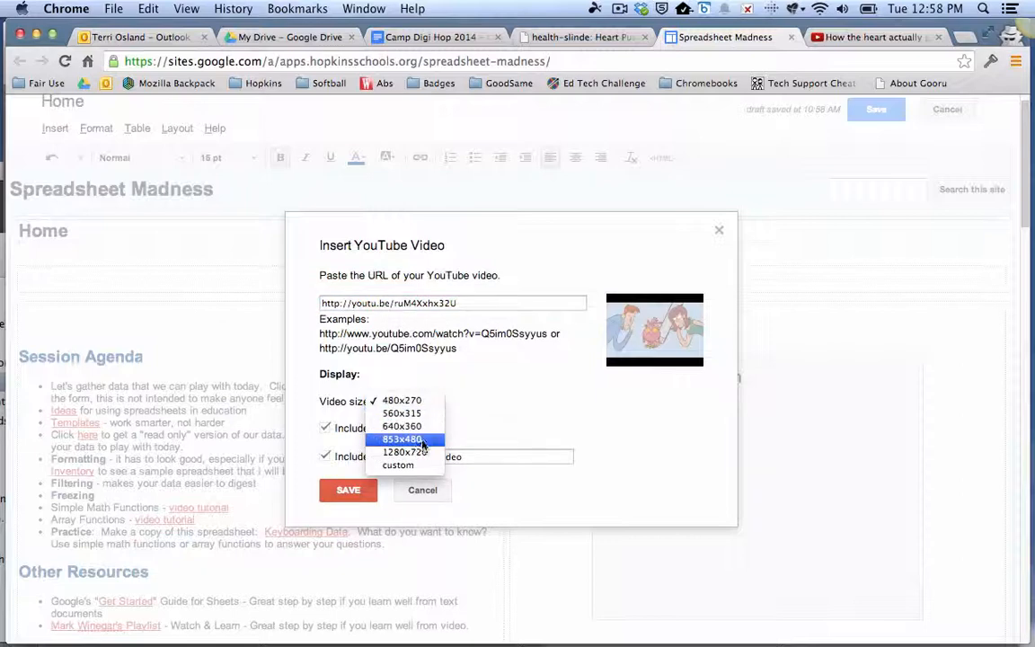
pyautogui.click(402, 400)
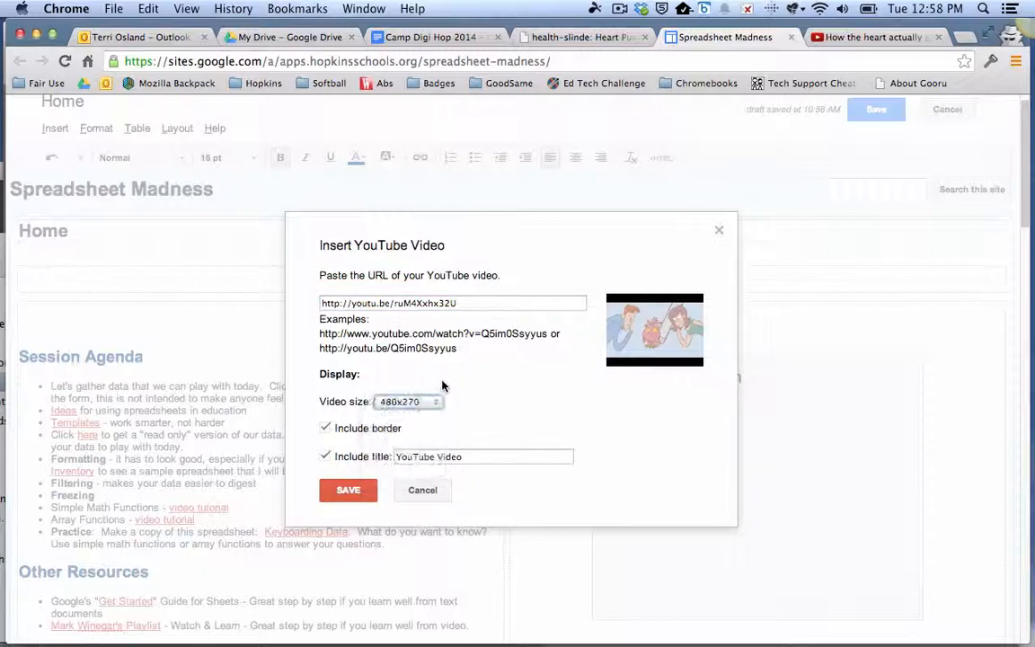
pyautogui.click(349, 490)
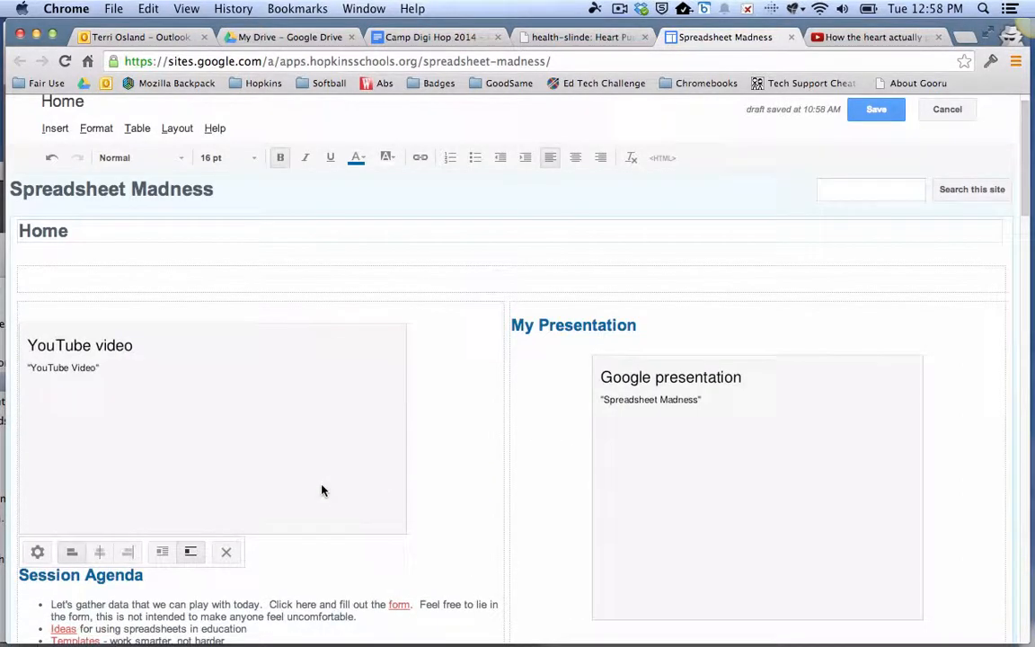
pyautogui.click(876, 108)
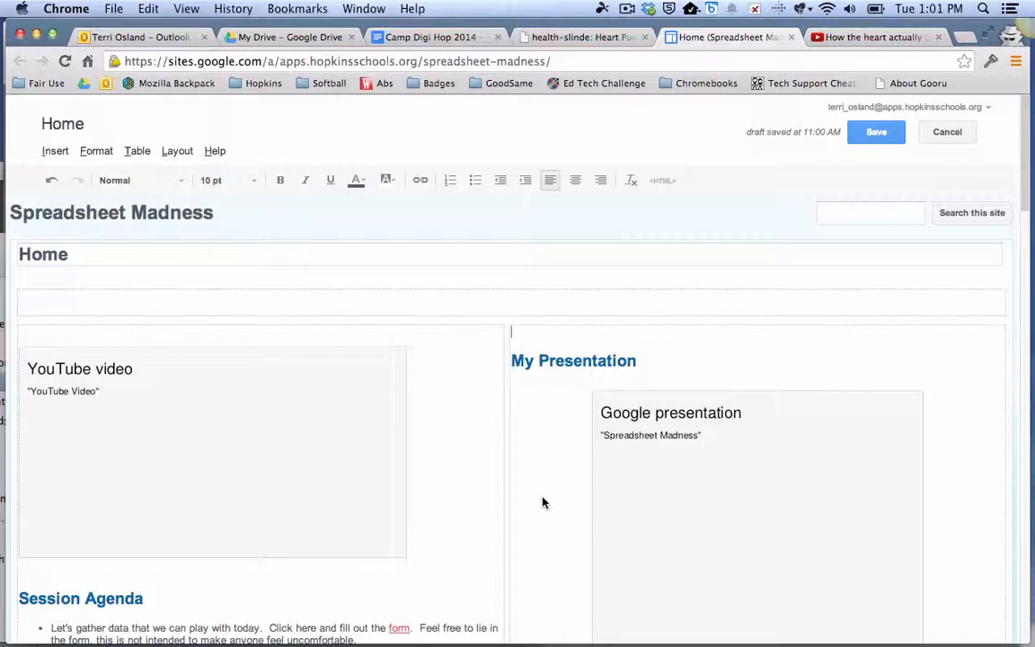
# - Add the placeholder word "blah" on the empty line above "My Presentation" and centre it
pyautogui.click(55, 153)
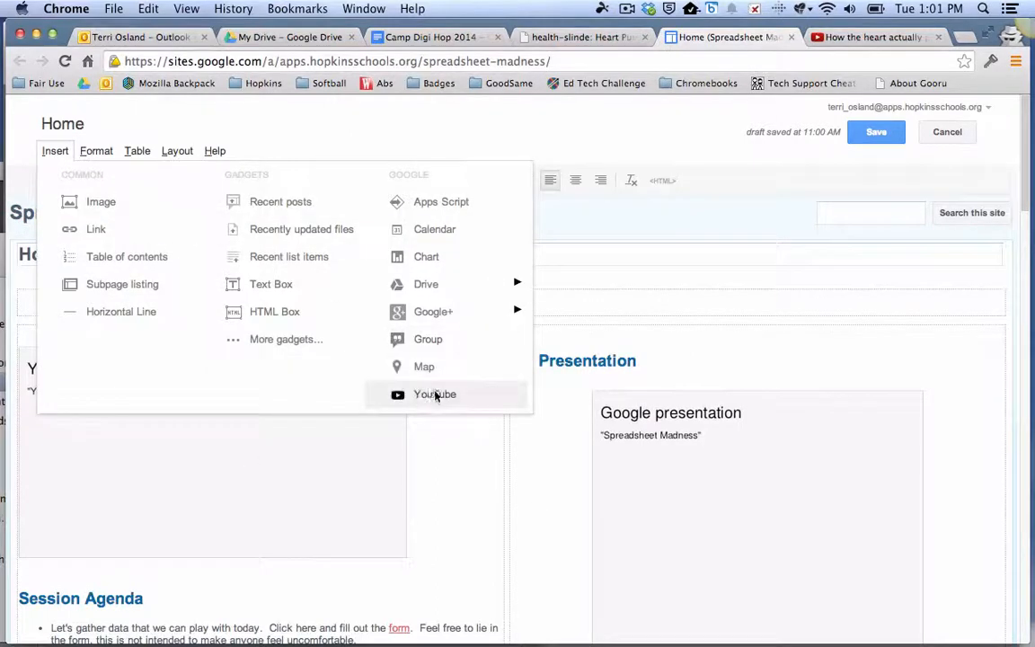
pyautogui.click(538, 494)
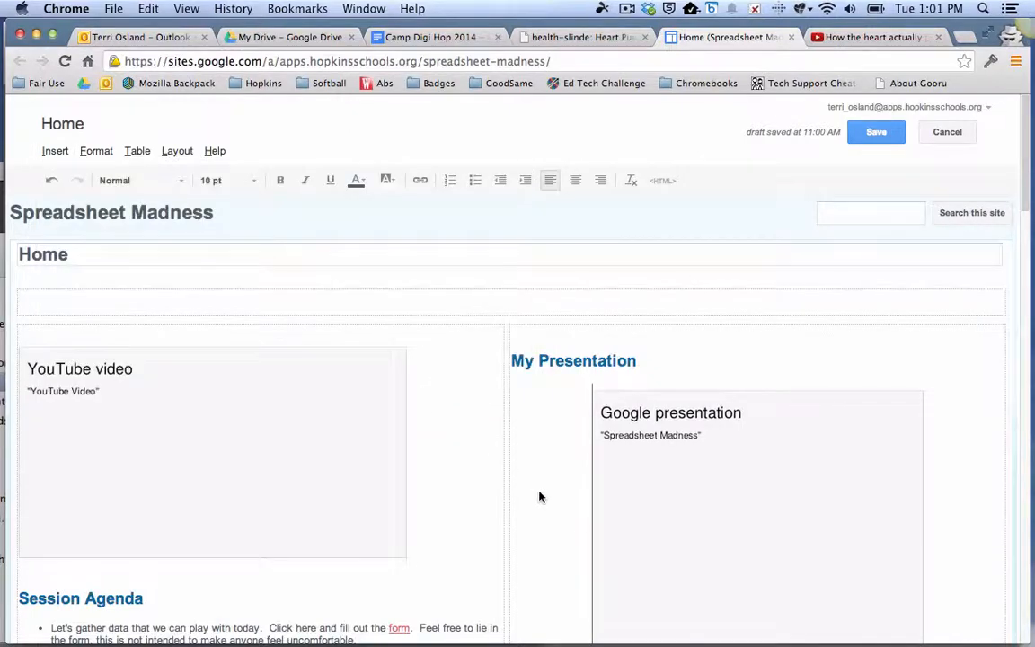
pyautogui.click(534, 338)
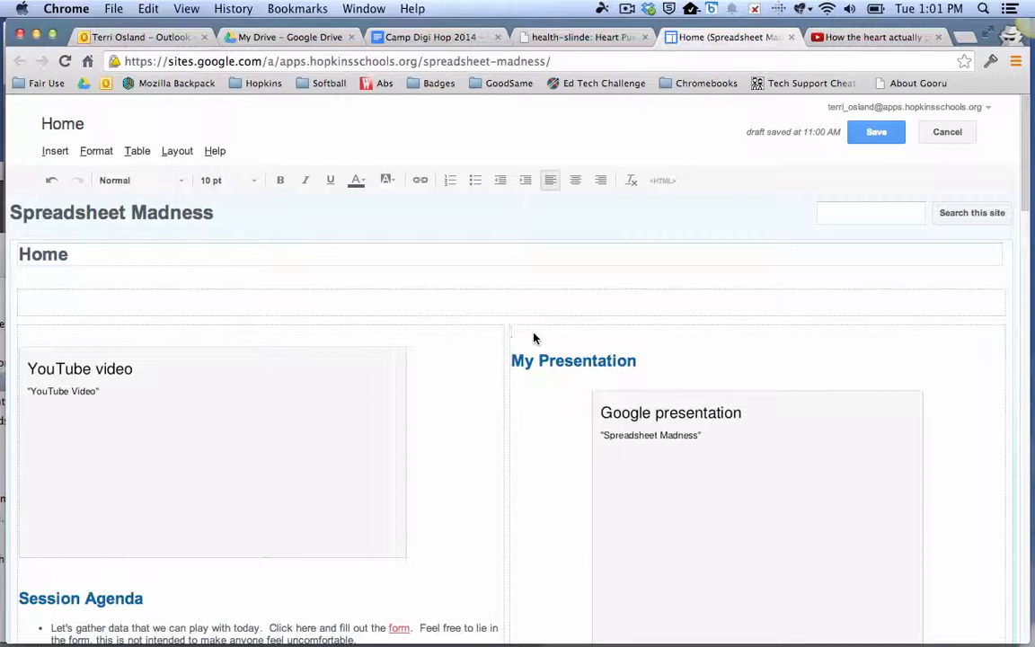
pyautogui.write('blah')
pyautogui.click(575, 180)
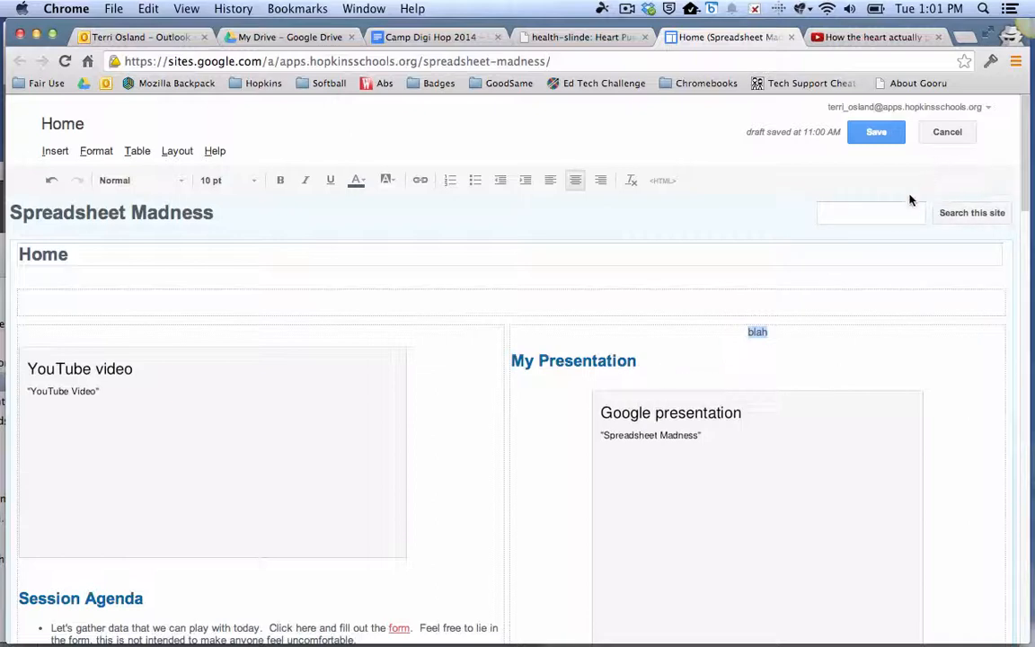
# - Replace "blah" in the page's HTML with the copied 640x360 YouTube iframe code for ruM4Xxhx32U, update it and save the page
pyautogui.click(663, 181)
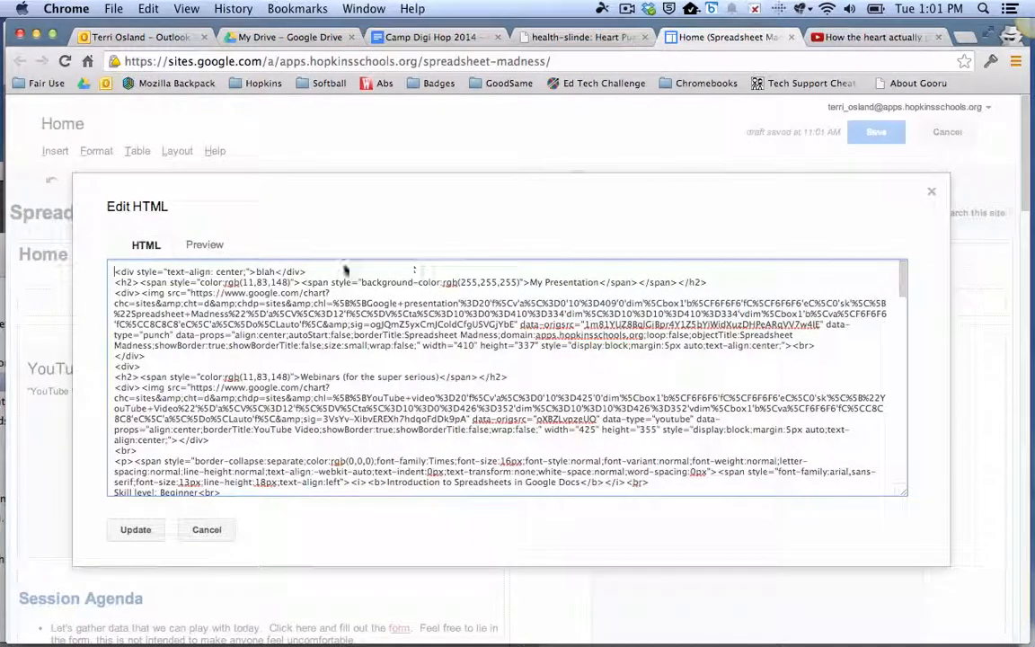
pyautogui.doubleClick(264, 271)
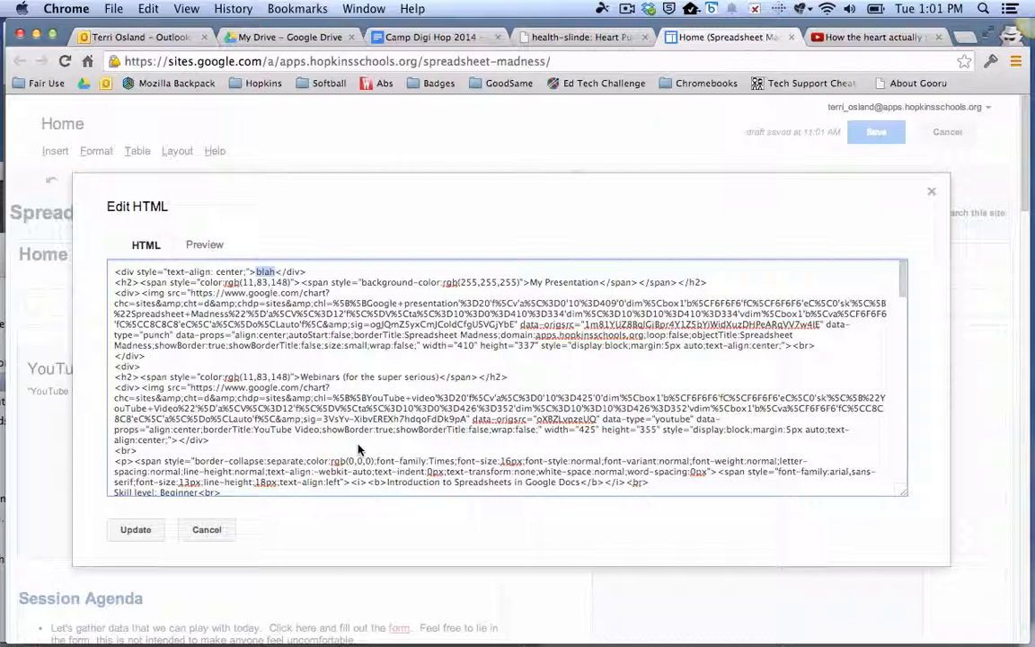
pyautogui.write('<iframe width="640" height="360" src="//www.youtube.com/embed/ruM4Xxhx32U" frameborder="0" allowfullscreen></iframe>')
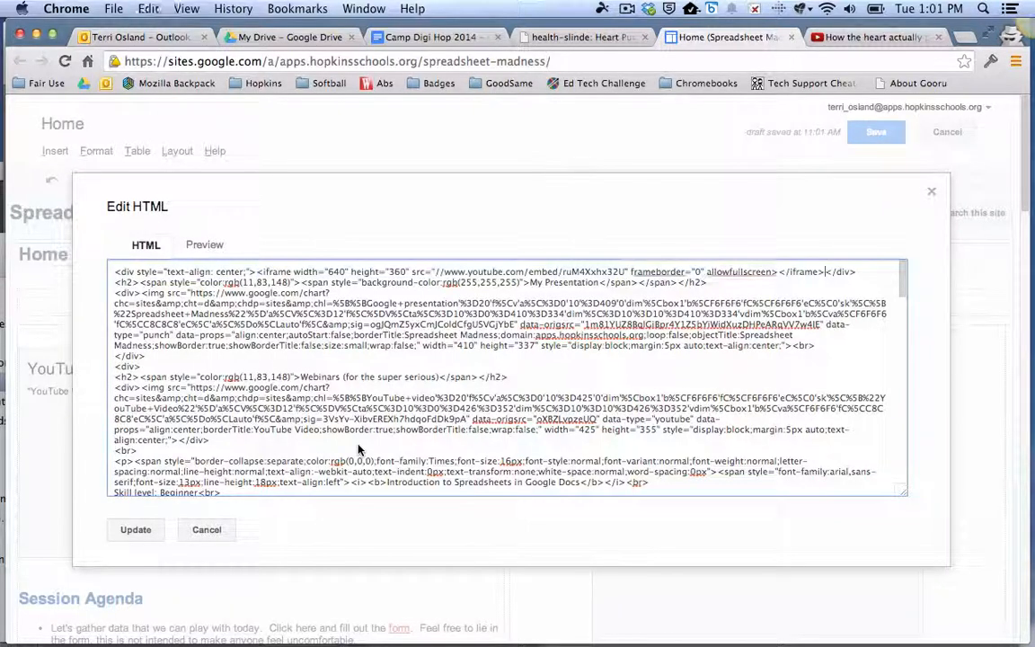
pyautogui.click(132, 531)
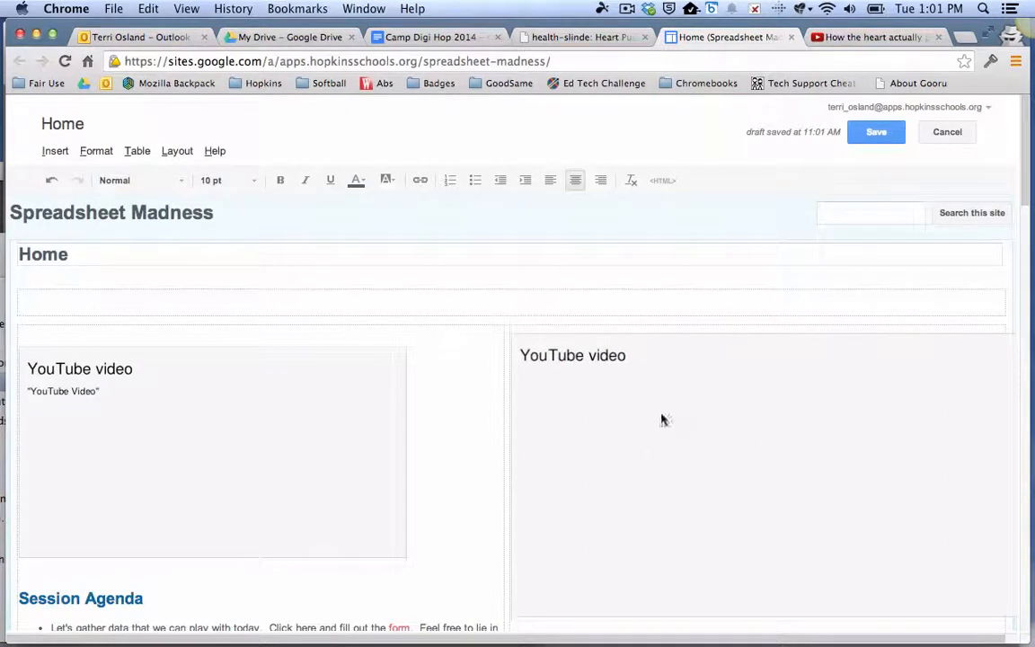
pyautogui.click(875, 135)
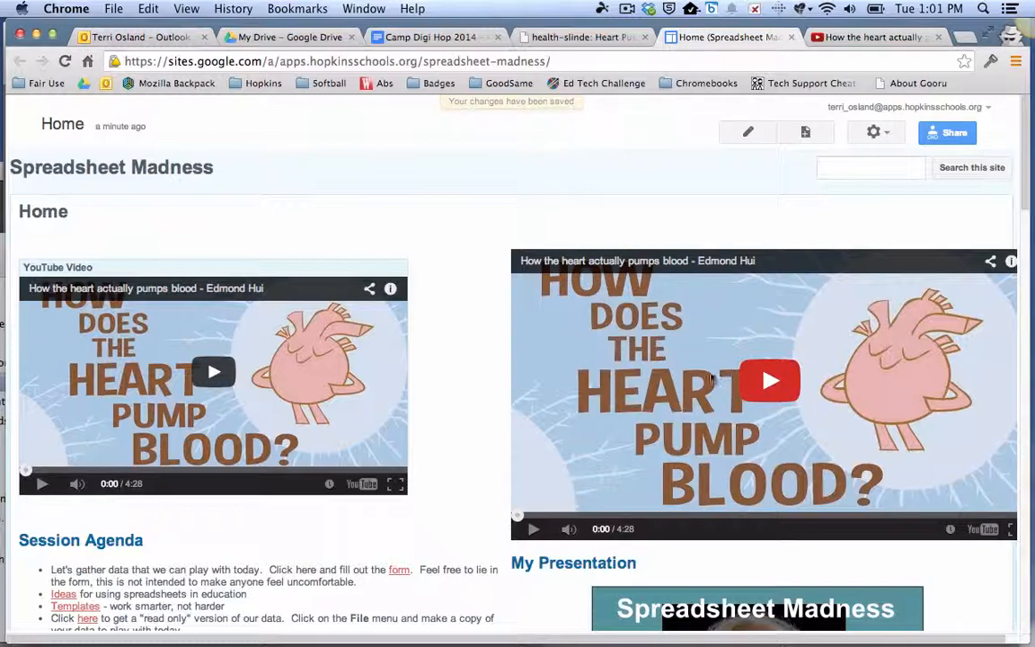
# - Switch to the heart video on YouTube and set its embed code's video size to 560 × 315
pyautogui.click(863, 37)
pyautogui.click(247, 469)
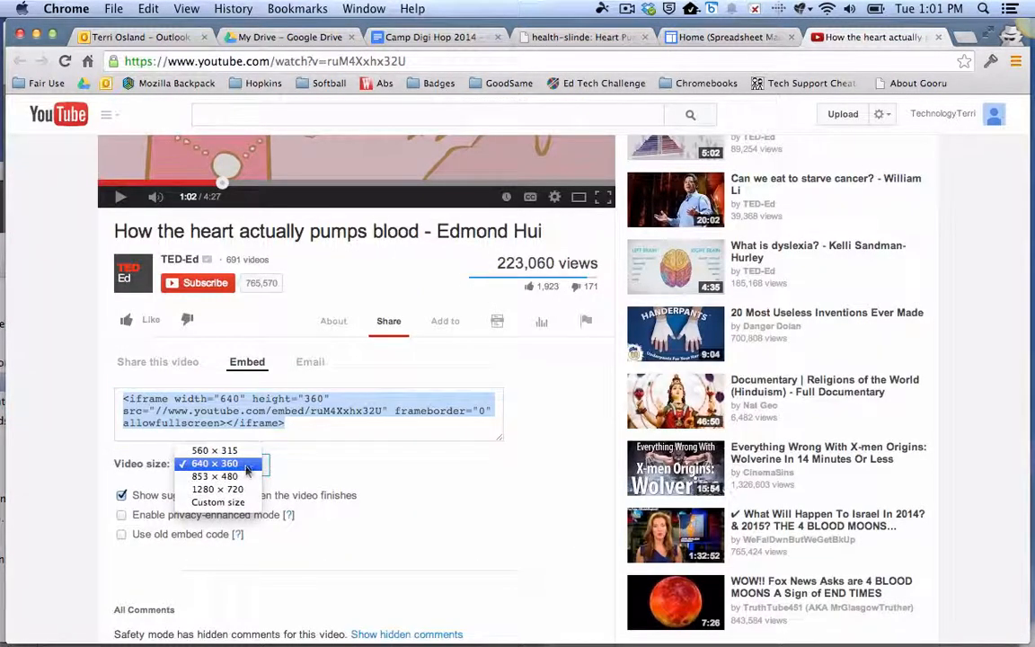
pyautogui.click(216, 448)
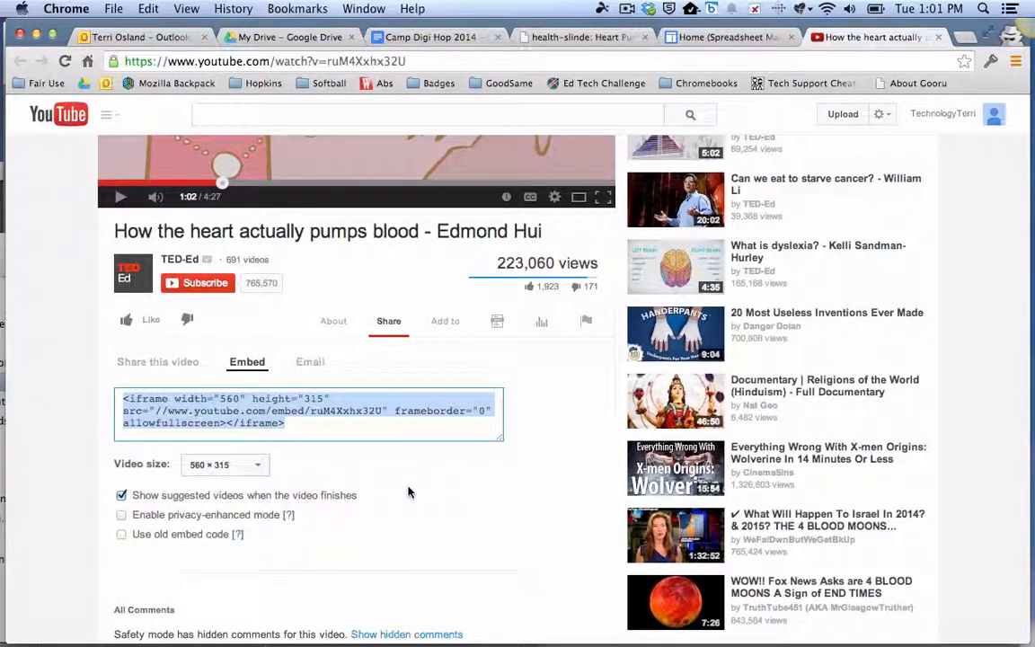